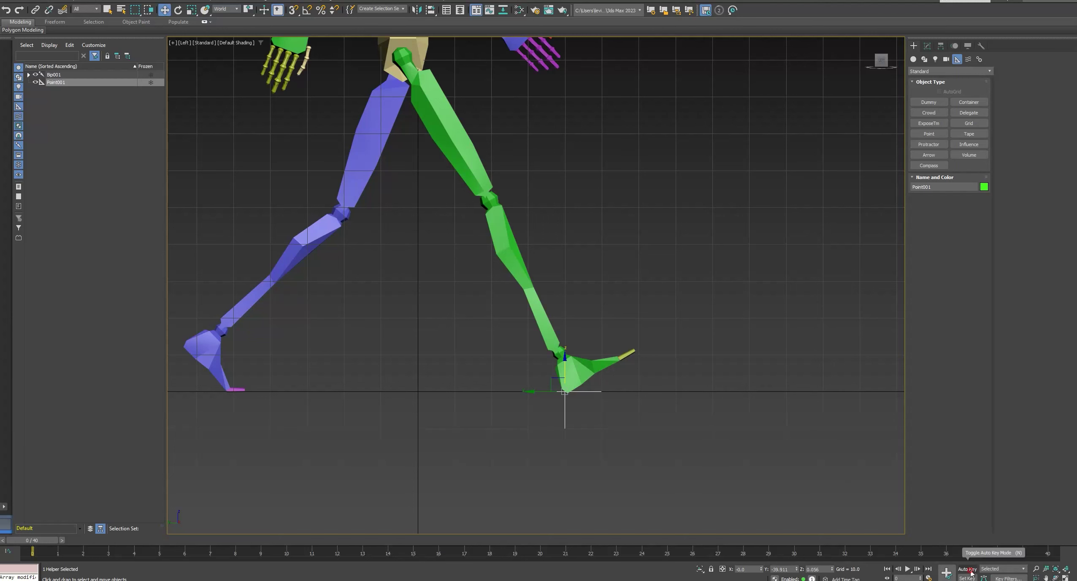
Step: With Auto Key on, set a planted key for the biped's right foot at frame 0
left_click(446, 148)
scroll(486, 175, "down", 5)
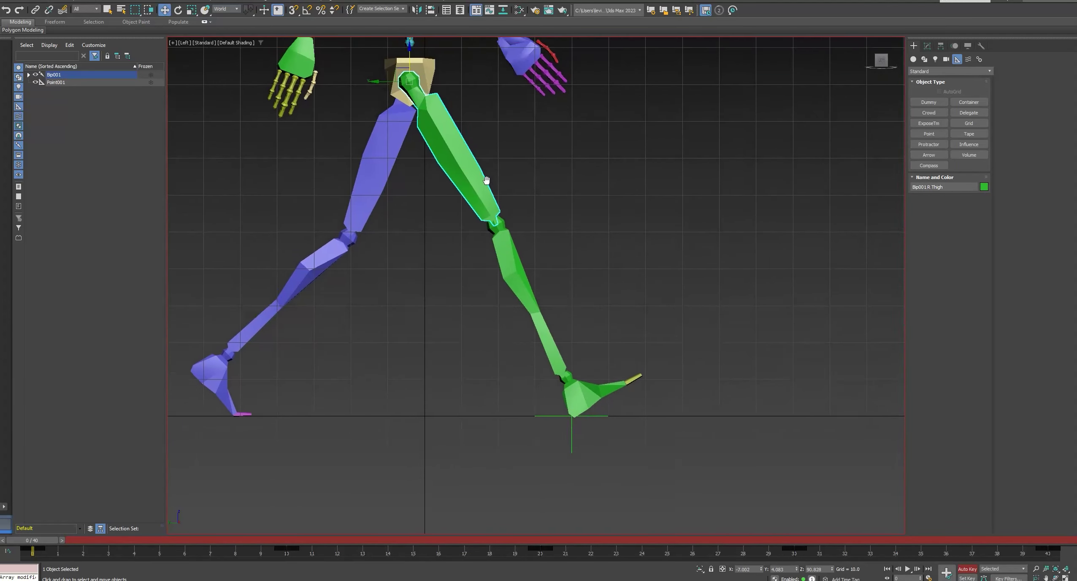
scroll(546, 295, "up", 6)
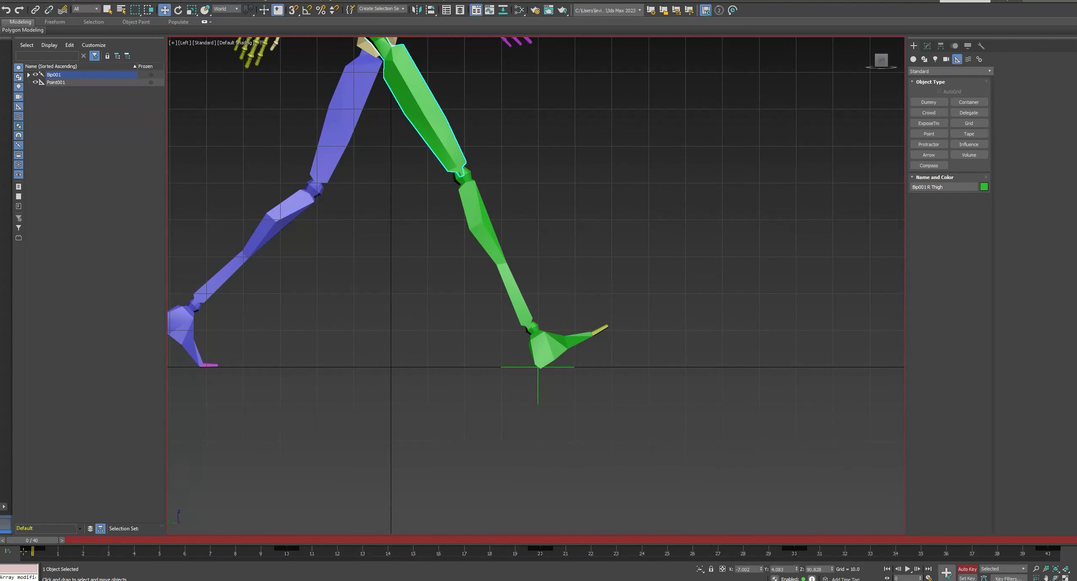
left_click_drag(46, 545, 30, 529)
left_click(549, 347)
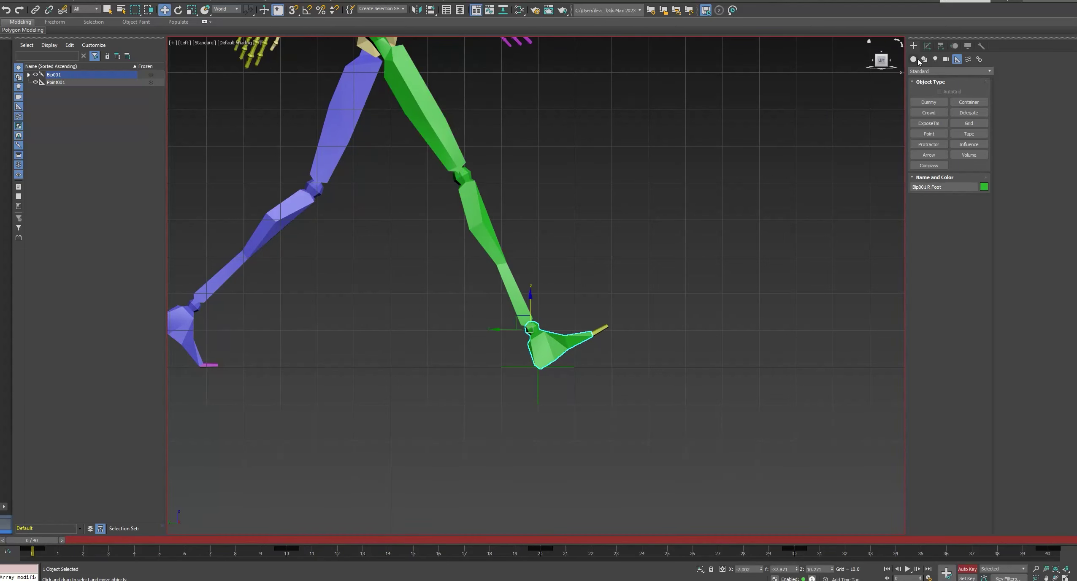
left_click(955, 45)
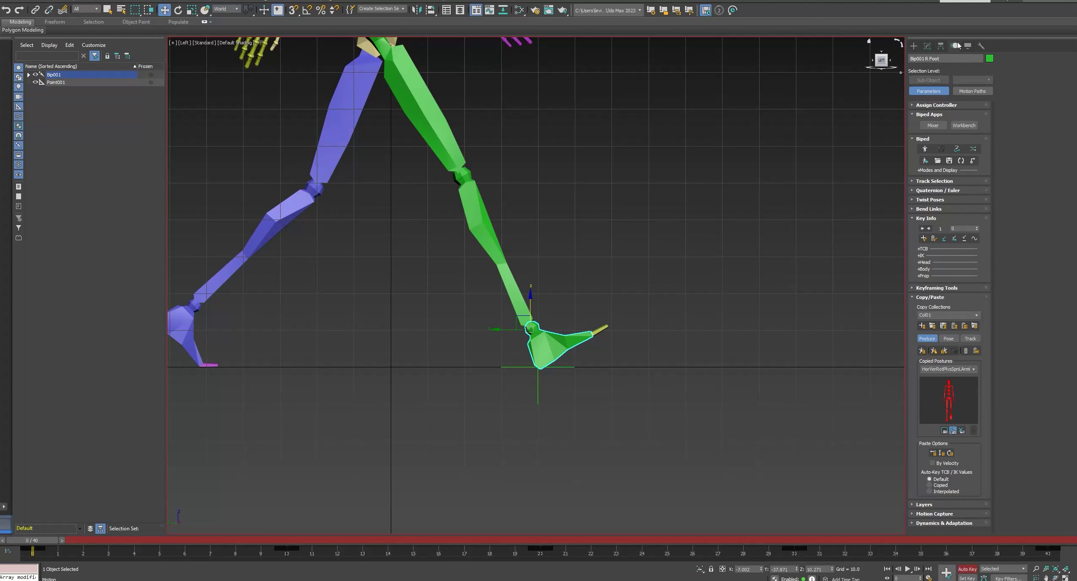
left_click(944, 239)
Step: Expand the IK settings of the right foot's key and examine its pivot point against the foot's heel
middle_click_drag(820, 282, 624, 334, "alt")
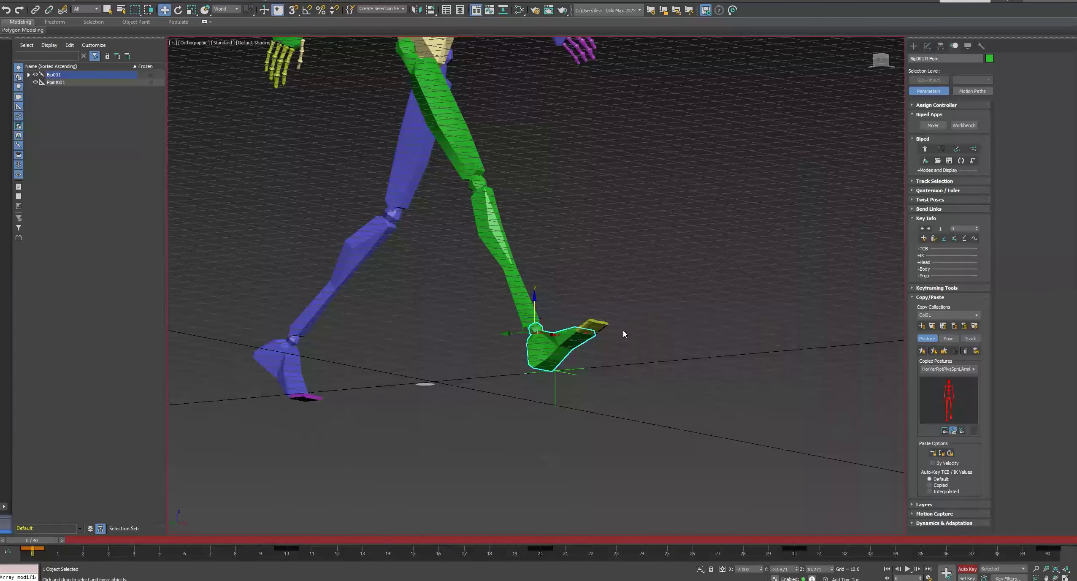
scroll(600, 330, "up", 5)
scroll(587, 325, "down", 3)
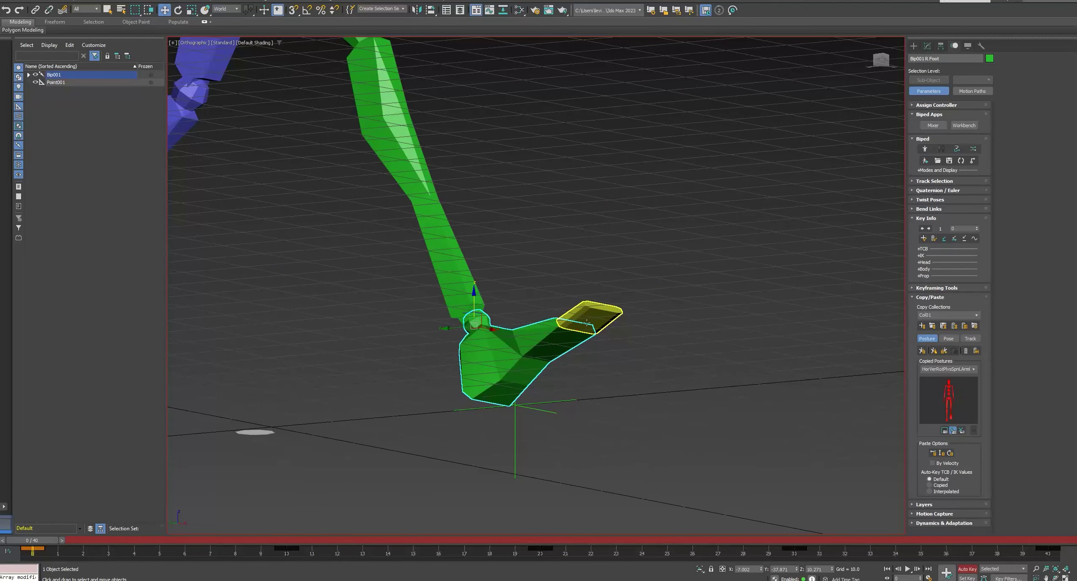
mouse_move(576, 332)
middle_mouse_down("alt")
mouse_move(602, 331)
mouse_move(591, 346)
middle_mouse_up("alt")
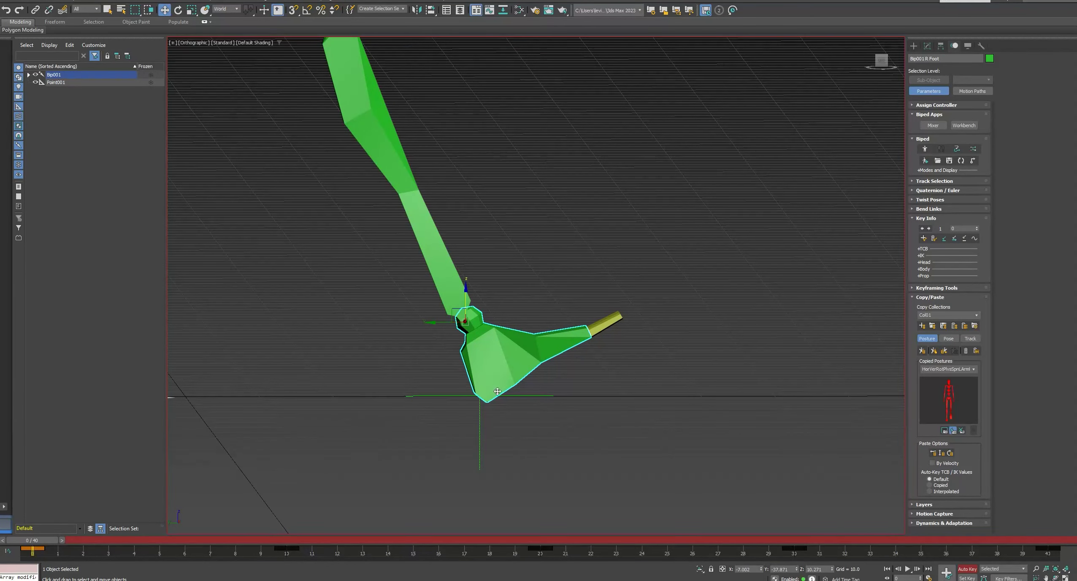
left_click(920, 256)
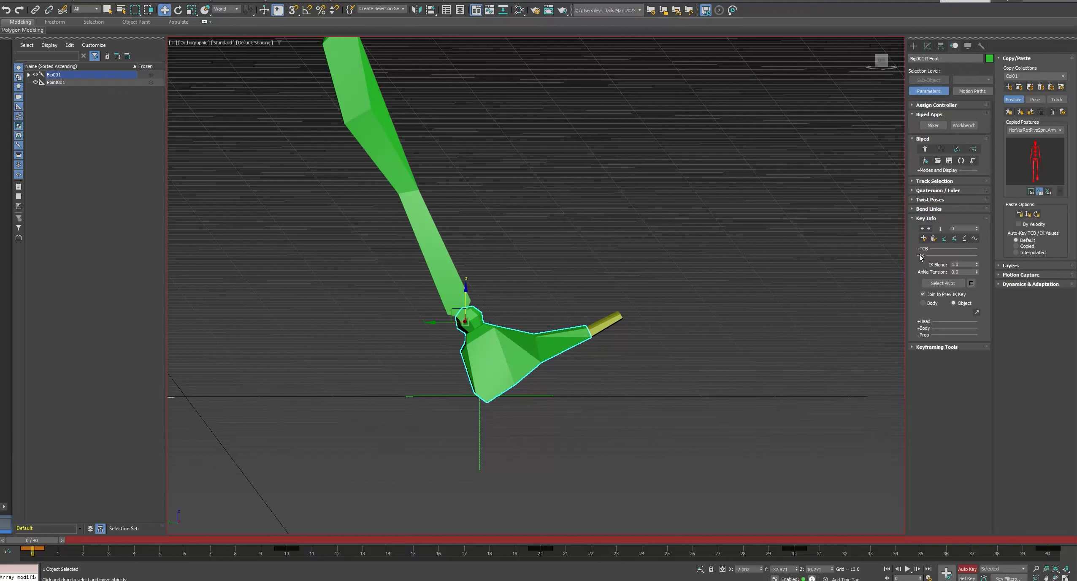
left_click(972, 283)
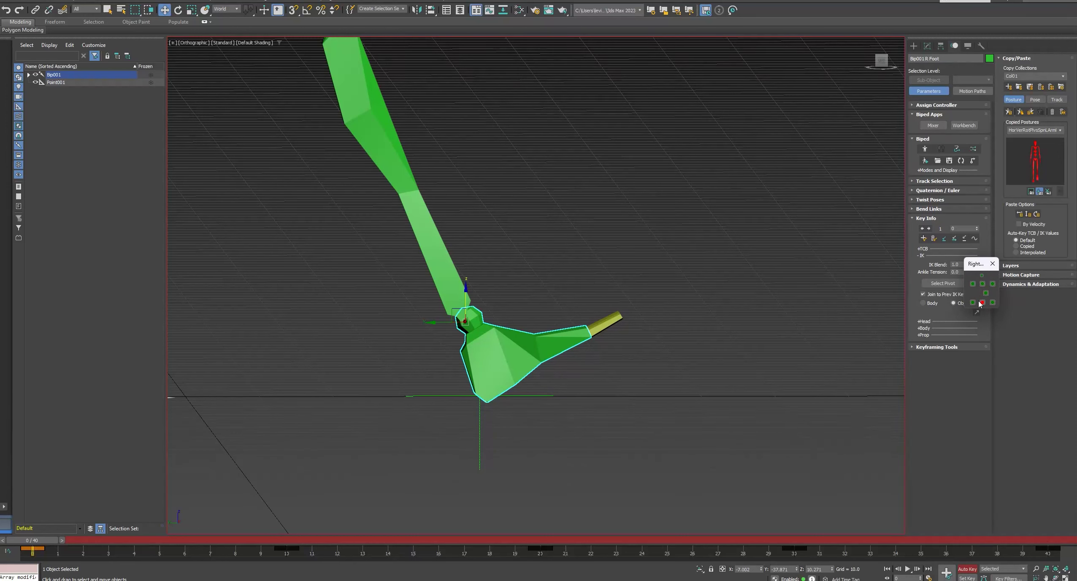
middle_click_drag(664, 347, 630, 329, "alt")
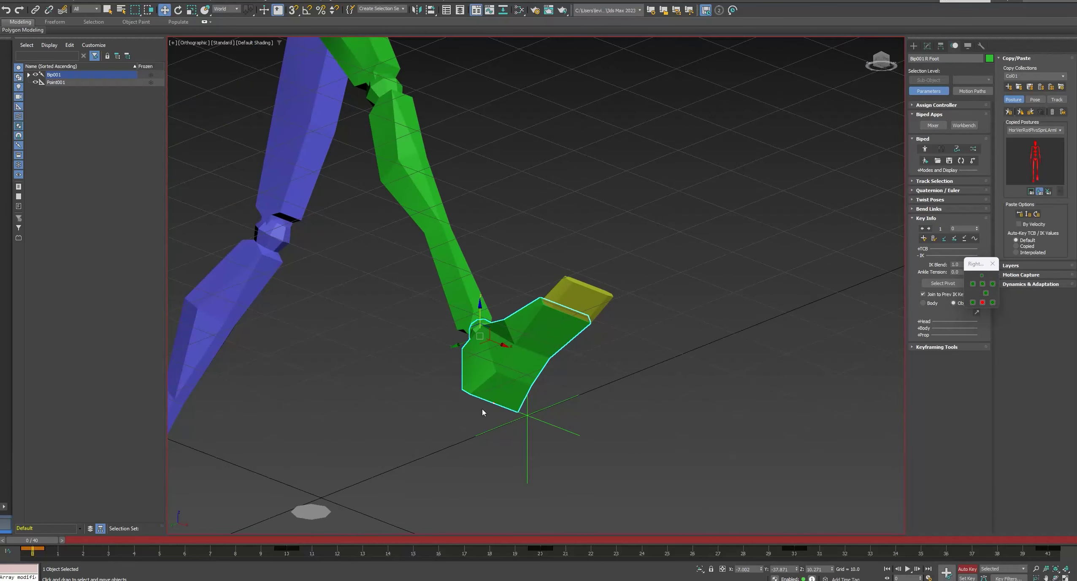
middle_click_drag(635, 336, 667, 360, "alt")
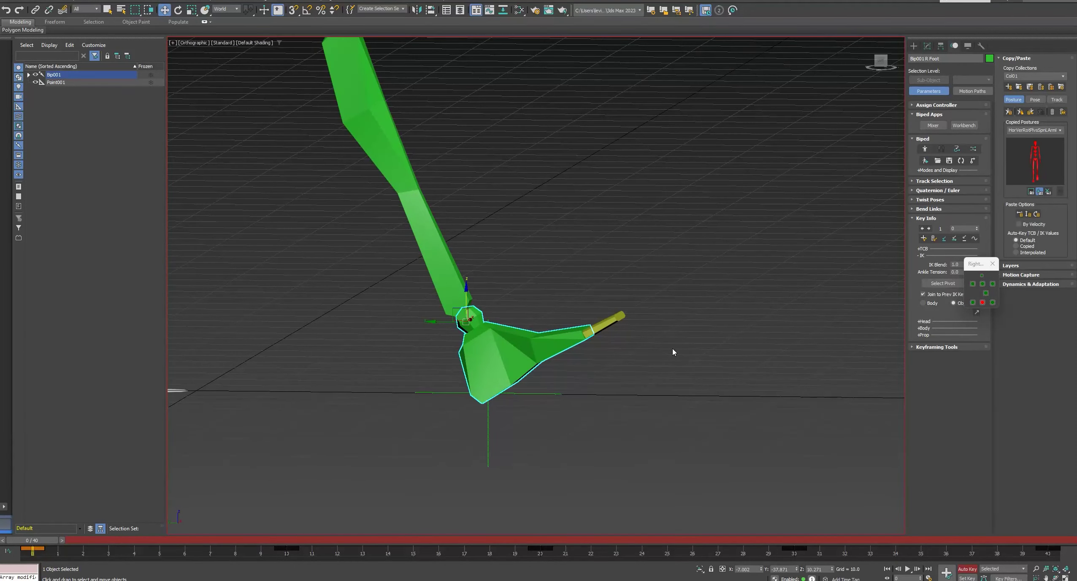
left_click(992, 264)
Step: At frame 10, select the biped's center of mass with Body Vertical and move the whole body forward toward the point helper
middle_click_drag(637, 310, 648, 317, "alt")
scroll(648, 317, "down", 3)
scroll(645, 305, "up", 2)
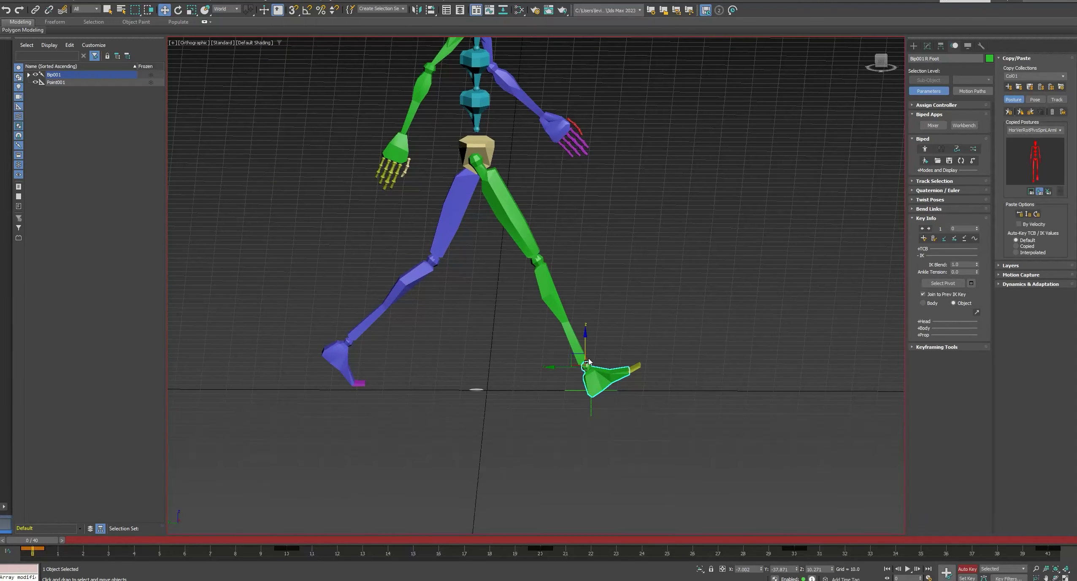
left_click_drag(54, 539, 286, 551)
key("w")
middle_click_drag(550, 331, 556, 366)
scroll(555, 367, "down", 2)
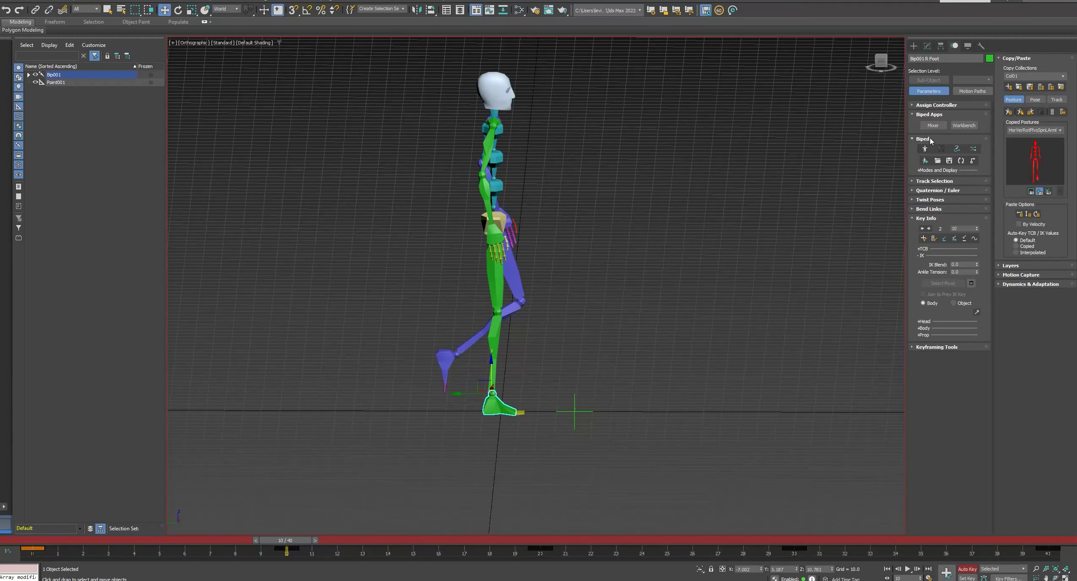
left_click(926, 181)
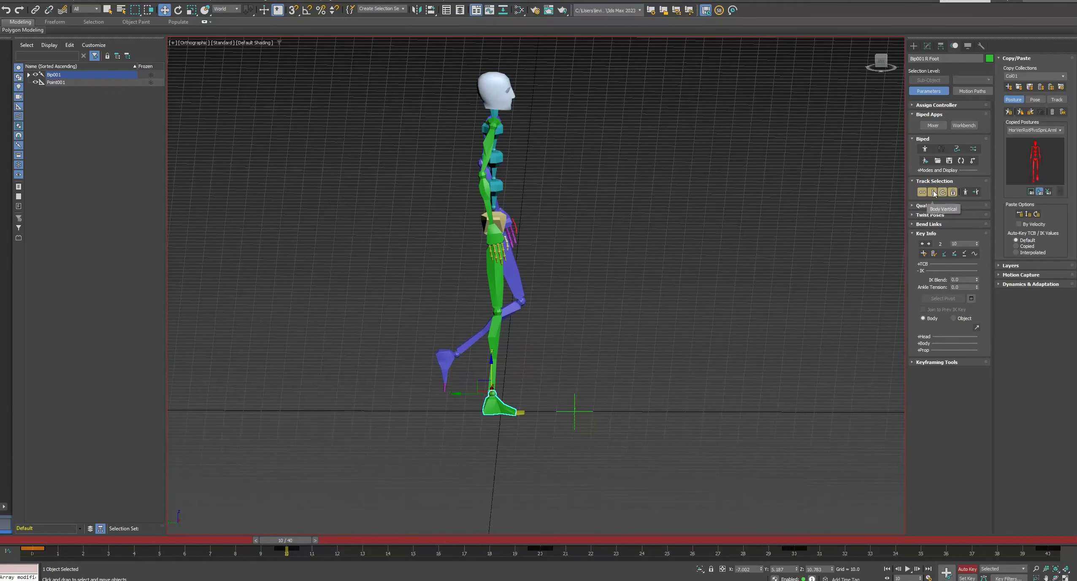
left_click(932, 192)
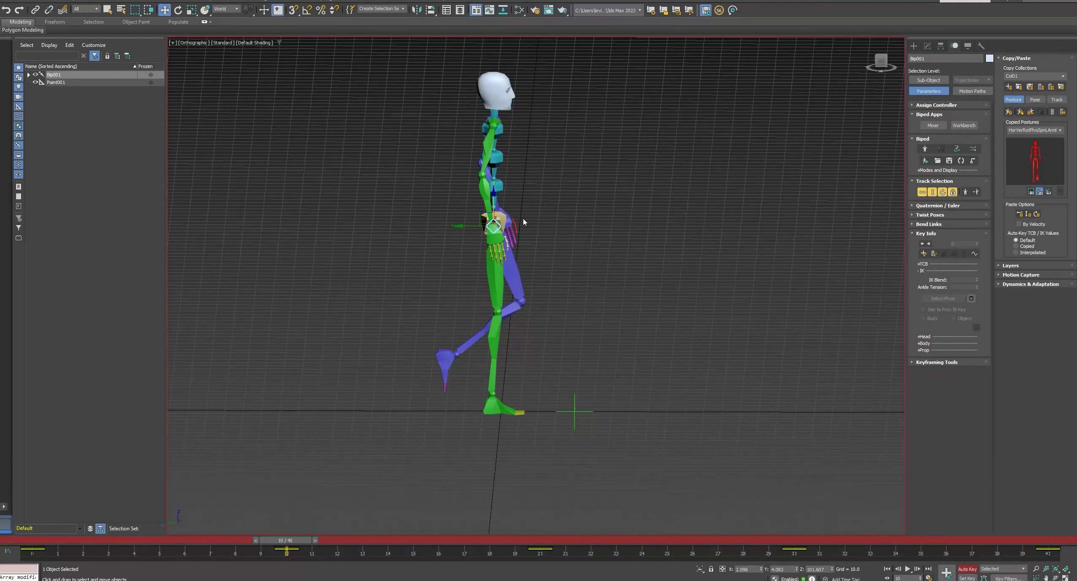
left_click_drag(476, 227, 568, 232)
Step: Show the Left view with Default Shading and fine-tune the body's position so the right heel lines up with the point helper
key("l")
middle_click_drag(558, 233, 458, 340)
scroll(517, 205, "up", 3)
middle_click_drag(501, 223, 477, 265)
left_click(232, 43)
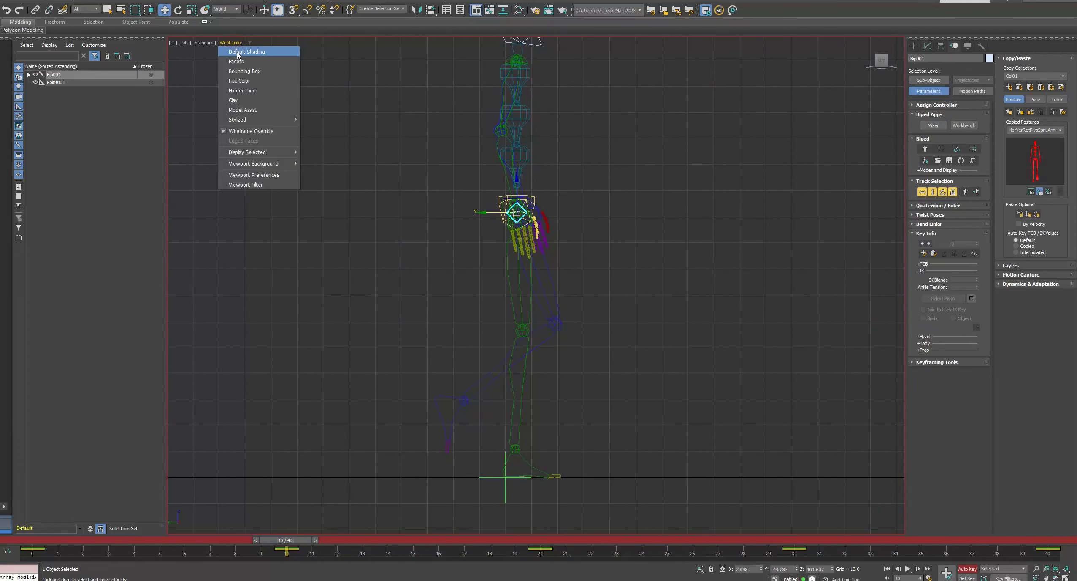
left_click(243, 50)
left_click_drag(495, 211, 495, 211)
Step: Set a planted key for the right foot at frame 10
middle_click_drag(479, 479, 534, 424)
left_click(525, 428)
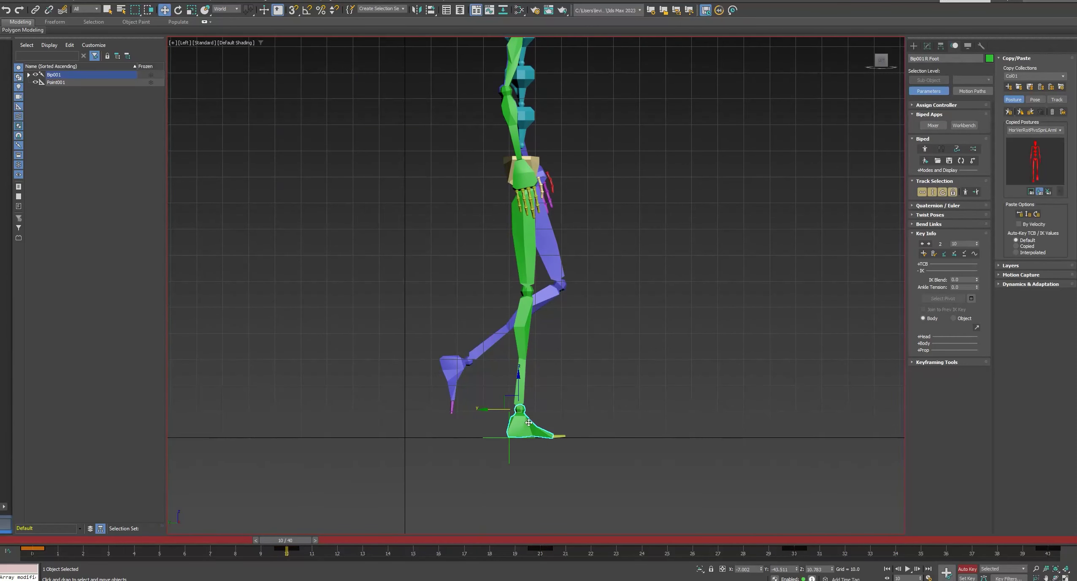
left_click(944, 255)
scroll(570, 329, "down", 1)
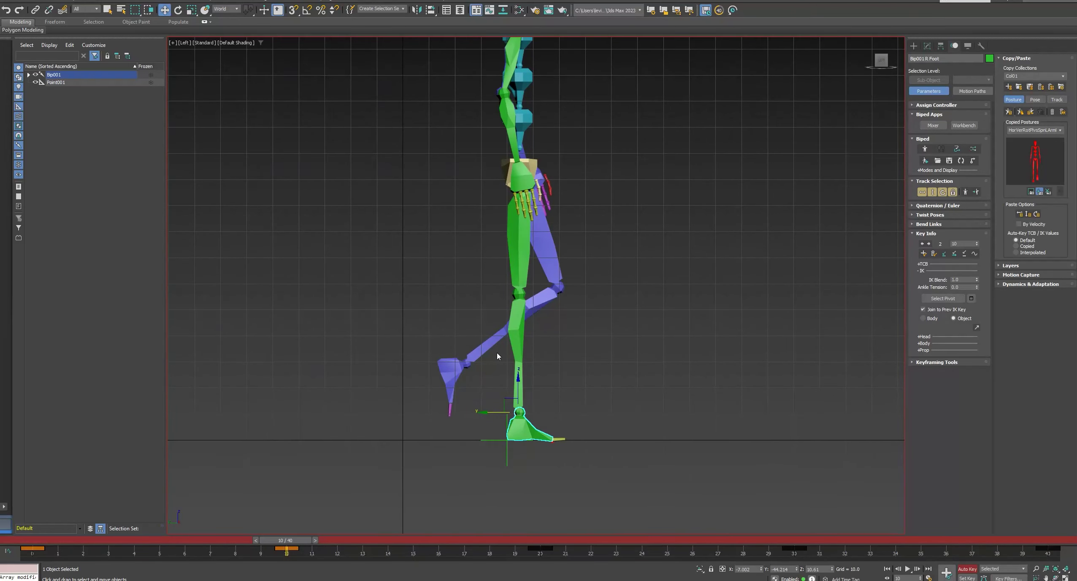
Step: At frame 20, move the biped's body forward to about Y -101.6 so the trailing right foot returns to the point helper
scroll(557, 338, "down", 1)
left_click_drag(294, 538, 554, 536)
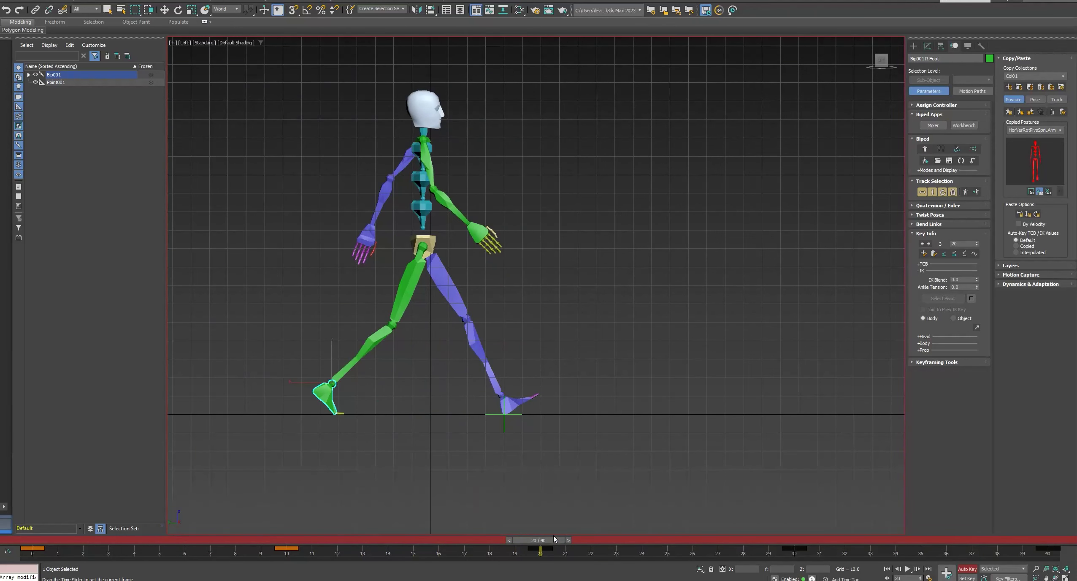
key("w")
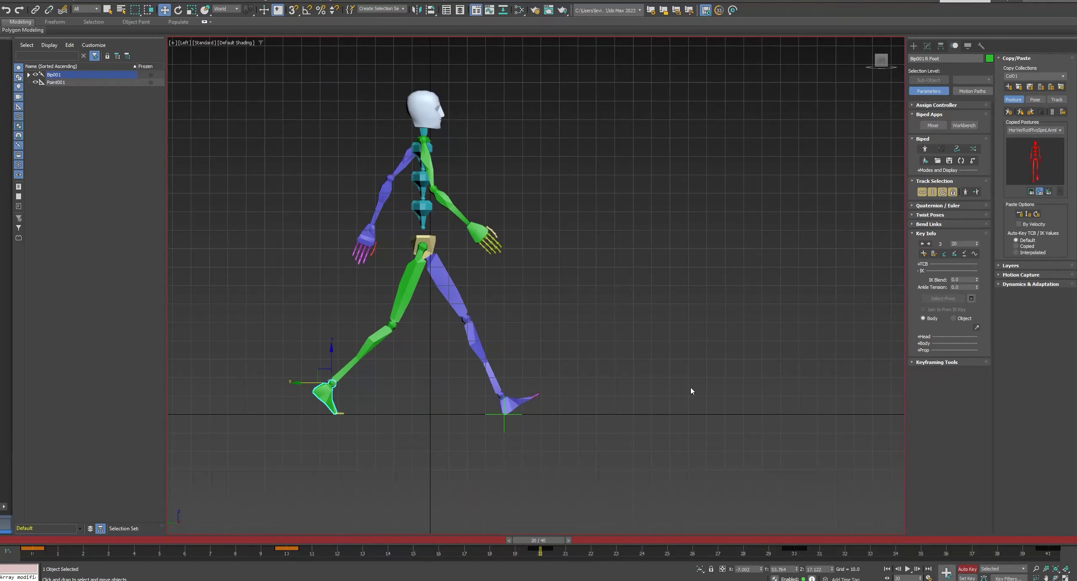
left_click(932, 192)
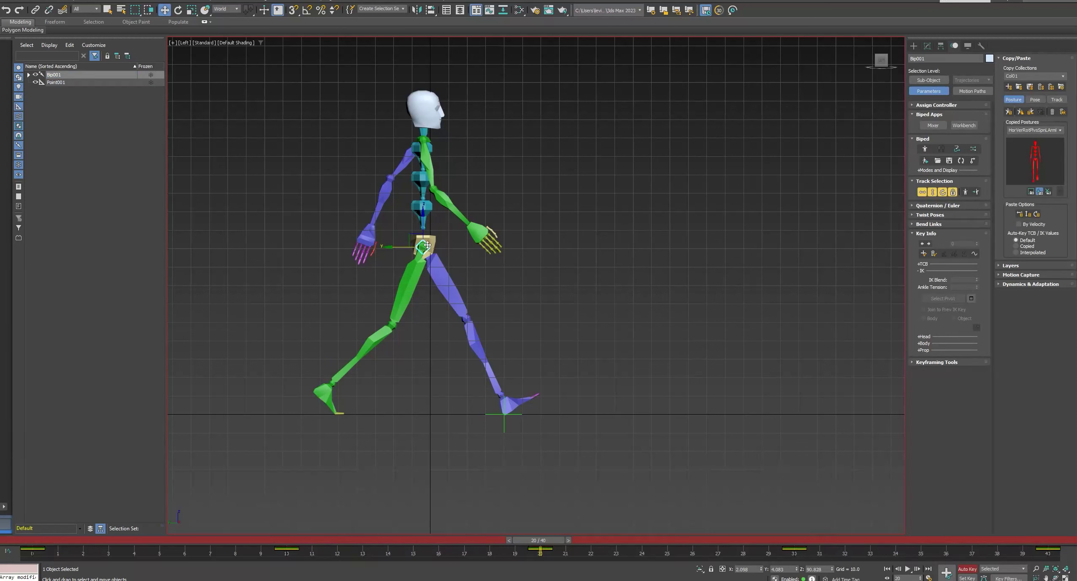
left_click_drag(396, 247, 590, 263)
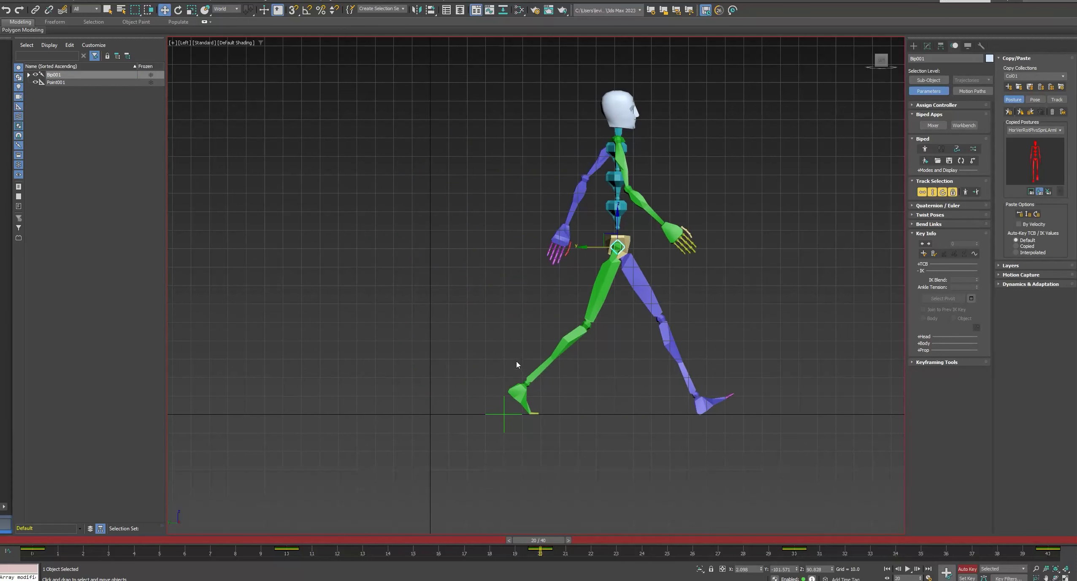
Step: Set a planted key for the right foot at frame 20 and inspect its toe contact up close
left_click(524, 390)
left_click(943, 254)
middle_click_drag(603, 345, 569, 370, "alt")
scroll(529, 425, "up", 8)
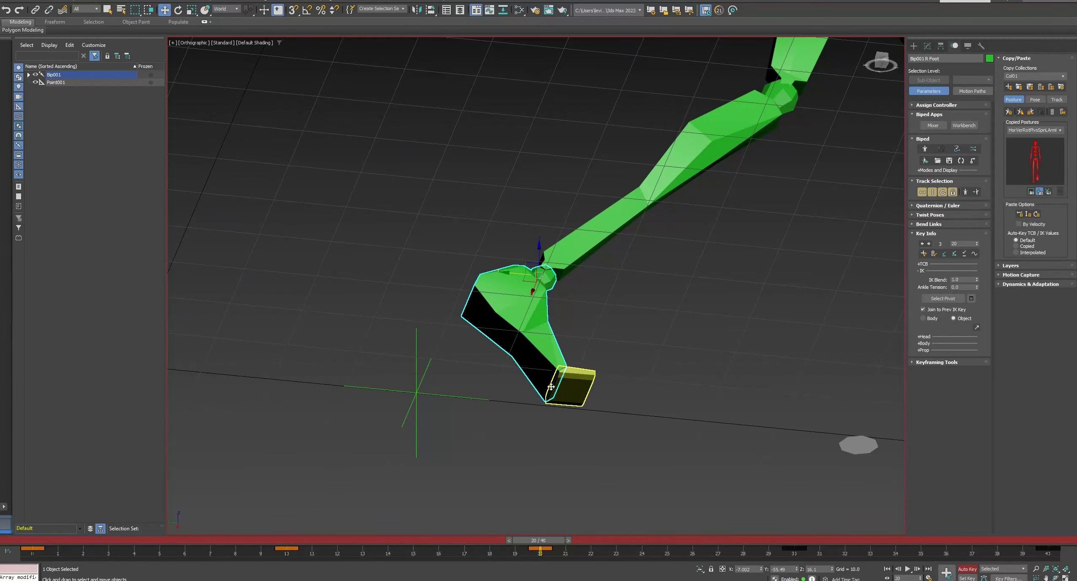
middle_click_drag(605, 346, 598, 369, "alt")
scroll(590, 380, "down", 5)
scroll(590, 380, "down", 3)
Step: Scrub the walk back and forth, ending at frame 20, to check the planted right foot's motion
left_click_drag(541, 539, 184, 540)
left_click_drag(141, 468, 533, 507)
key("w")
middle_click_drag(560, 475, 470, 433, "alt")
Step: Return the viewport to the Left view and turn off Auto Key
left_click(193, 43)
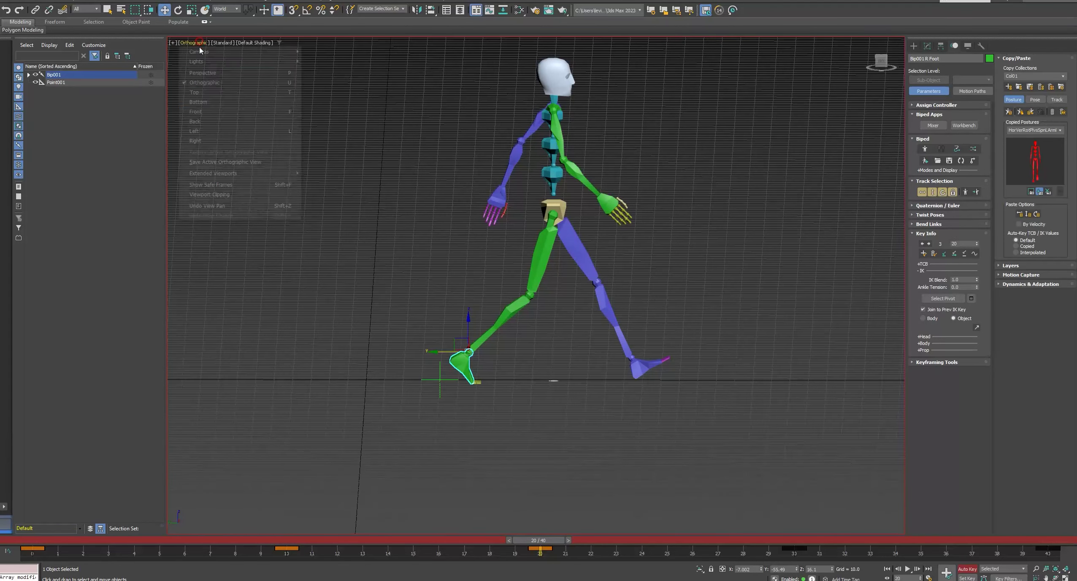
left_click(218, 127)
middle_click_drag(765, 429, 594, 482)
scroll(594, 482, "down", 3)
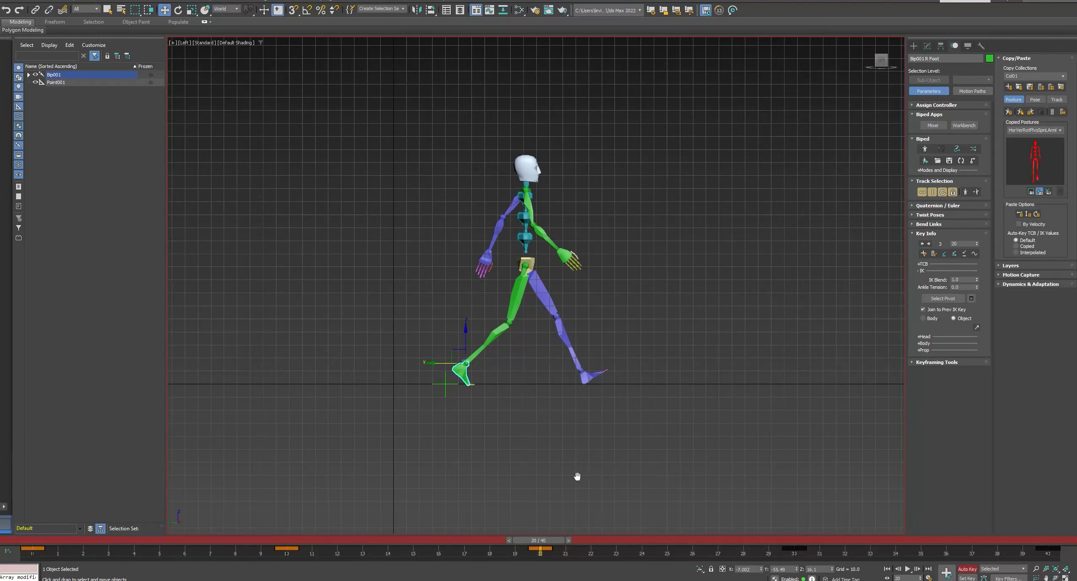
left_click(968, 569)
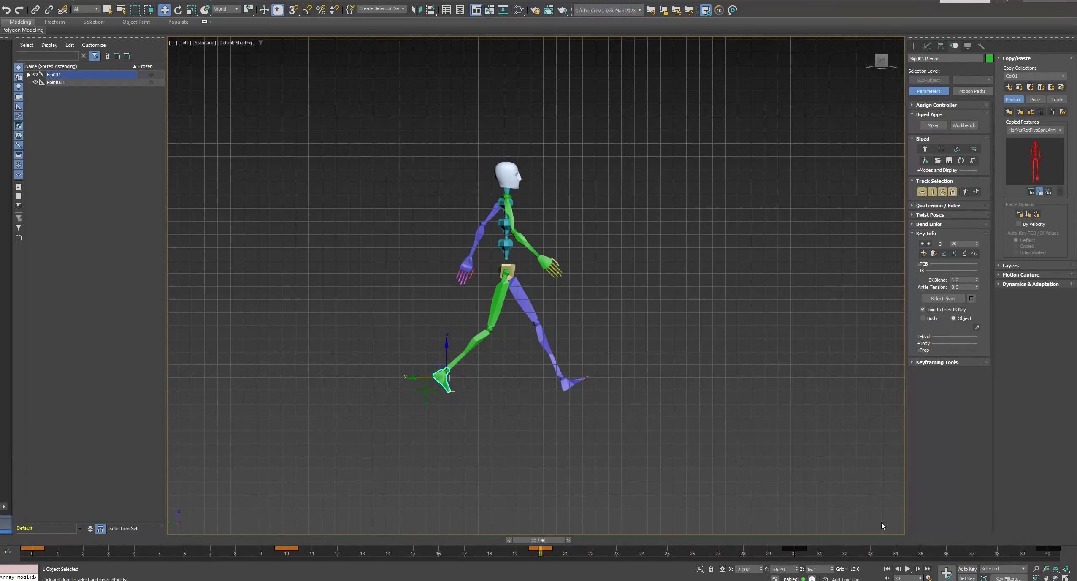
Step: Move the point helper forward along the ground and align it exactly with the left foot's heel
left_click(420, 395)
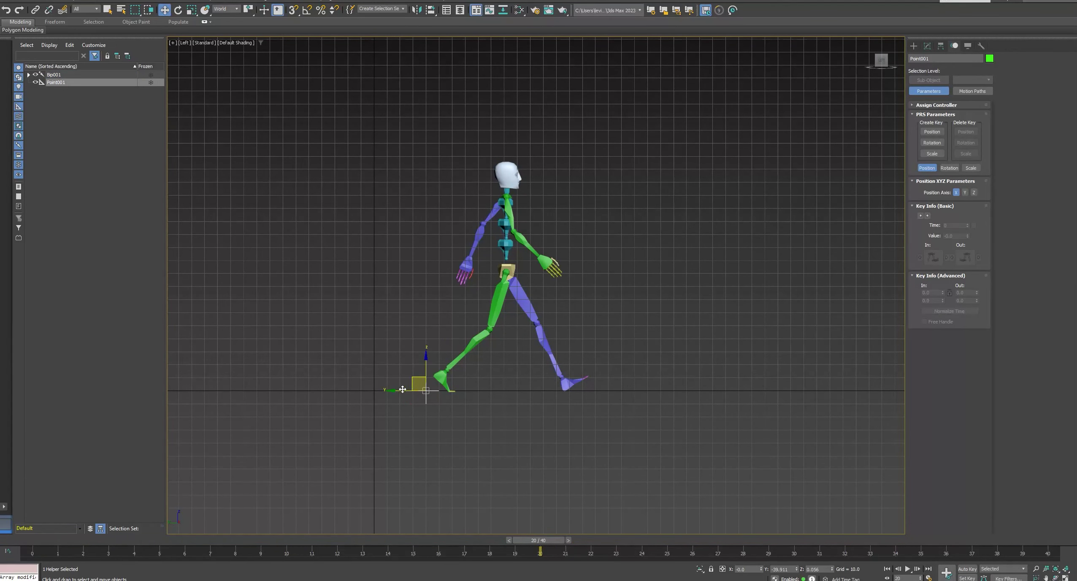
left_click_drag(424, 393, 541, 401)
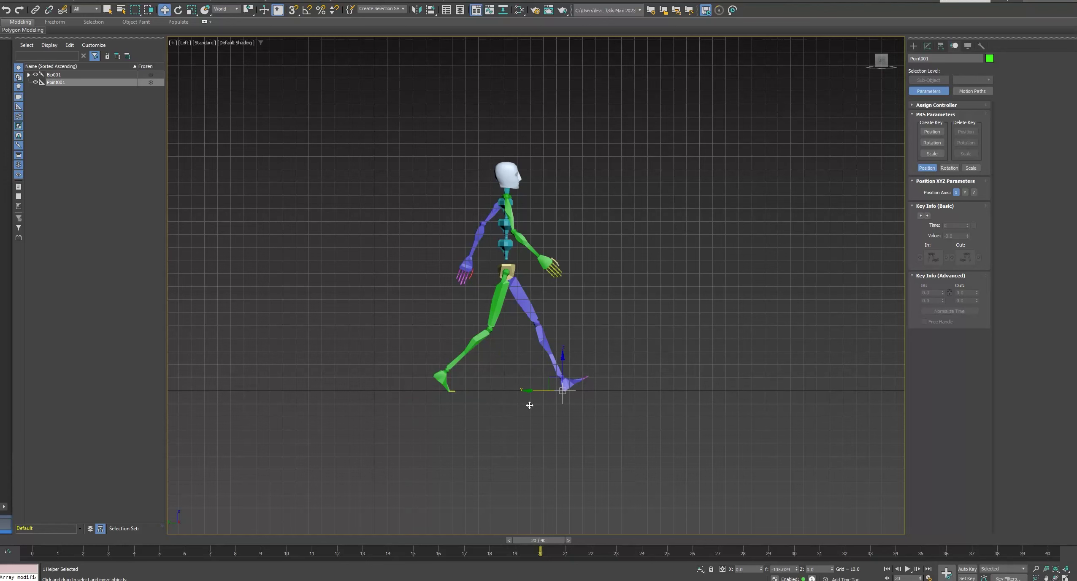
scroll(557, 393, "up", 5)
scroll(558, 395, "up", 3)
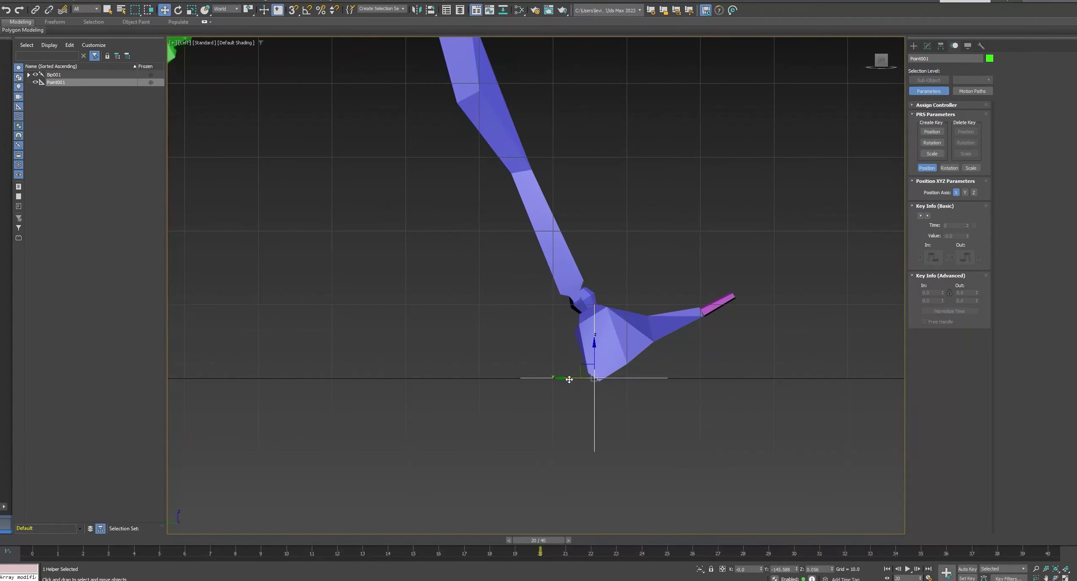
left_click_drag(572, 378, 571, 379)
scroll(571, 379, "down", 8)
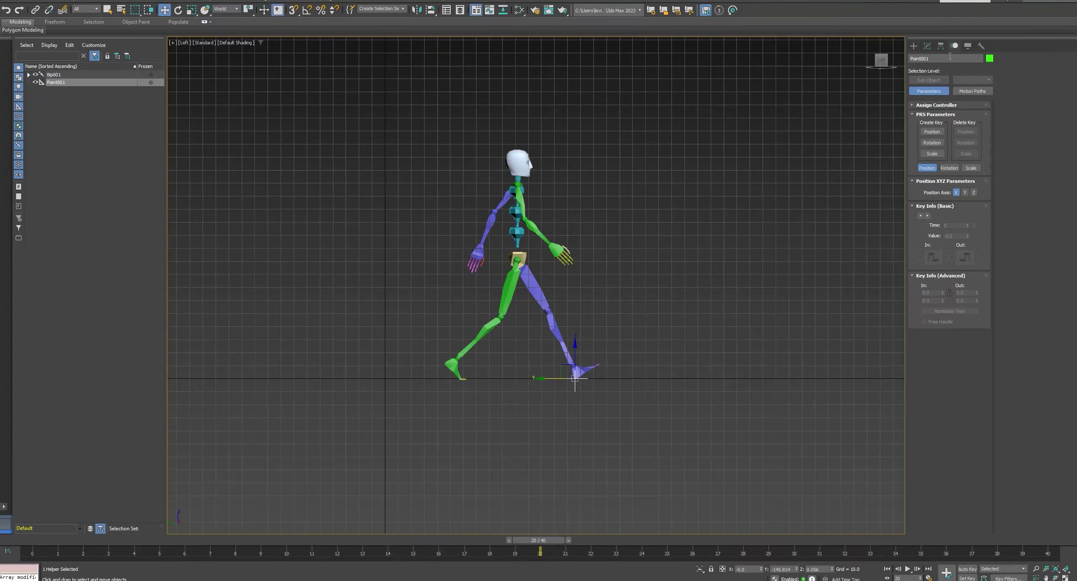
Step: Turn Auto Key back on and set a planted key for the left foot at frame 20
left_click(593, 359)
left_click(965, 569)
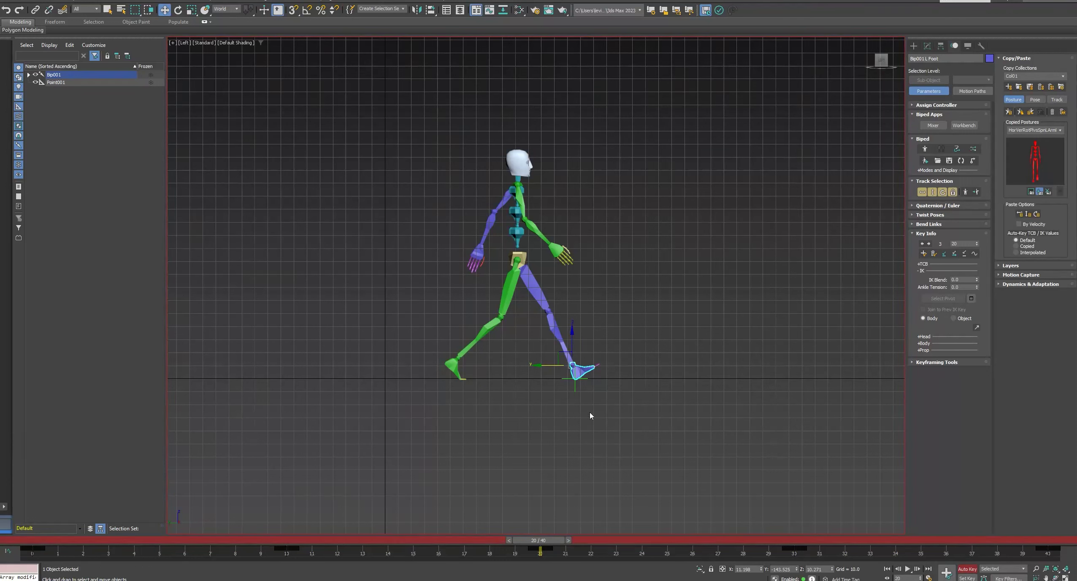
left_click(954, 254)
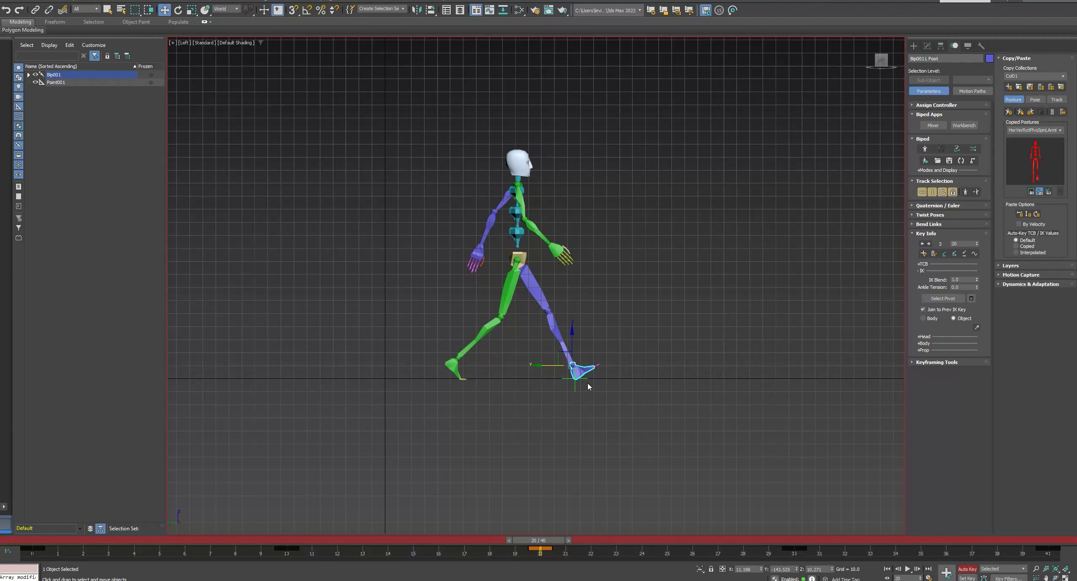
Step: At frame 30, move the biped's body forward until the left heel meets the point helper, and select the left foot
left_click_drag(556, 541, 805, 563)
key("w")
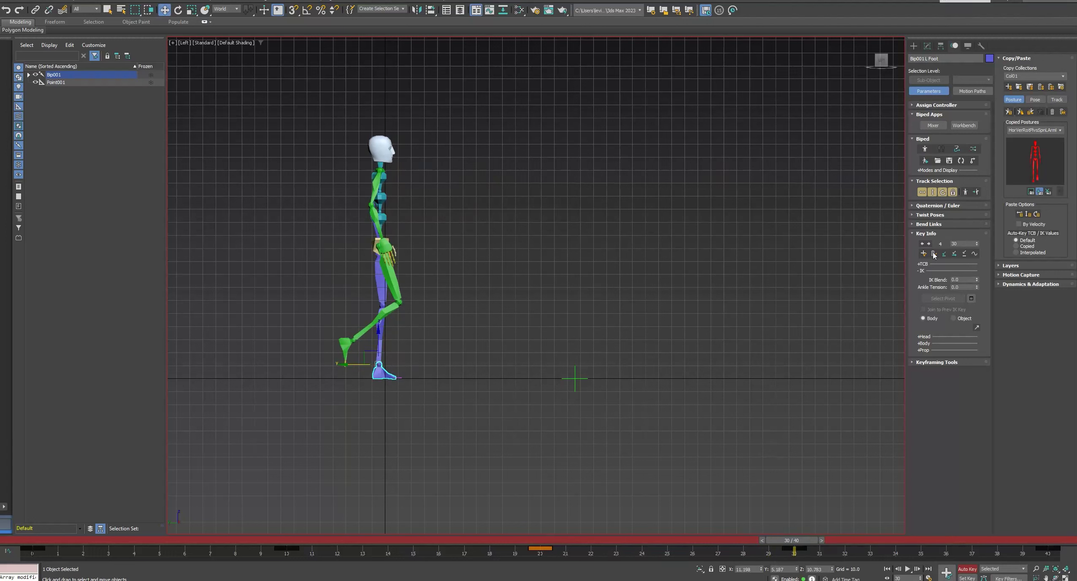
left_click(378, 246)
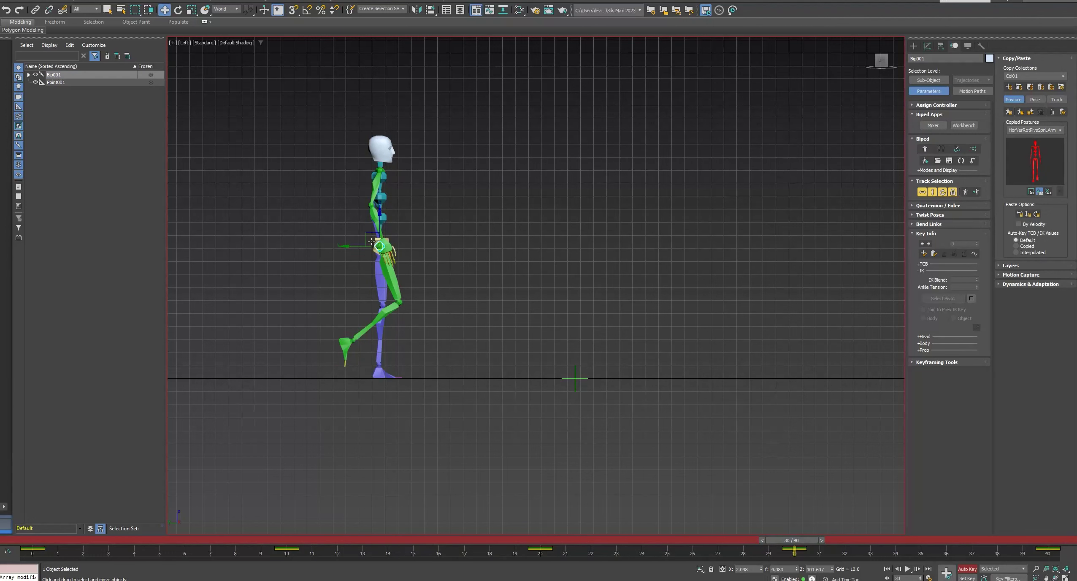
left_click_drag(352, 246, 553, 266)
left_click(585, 372)
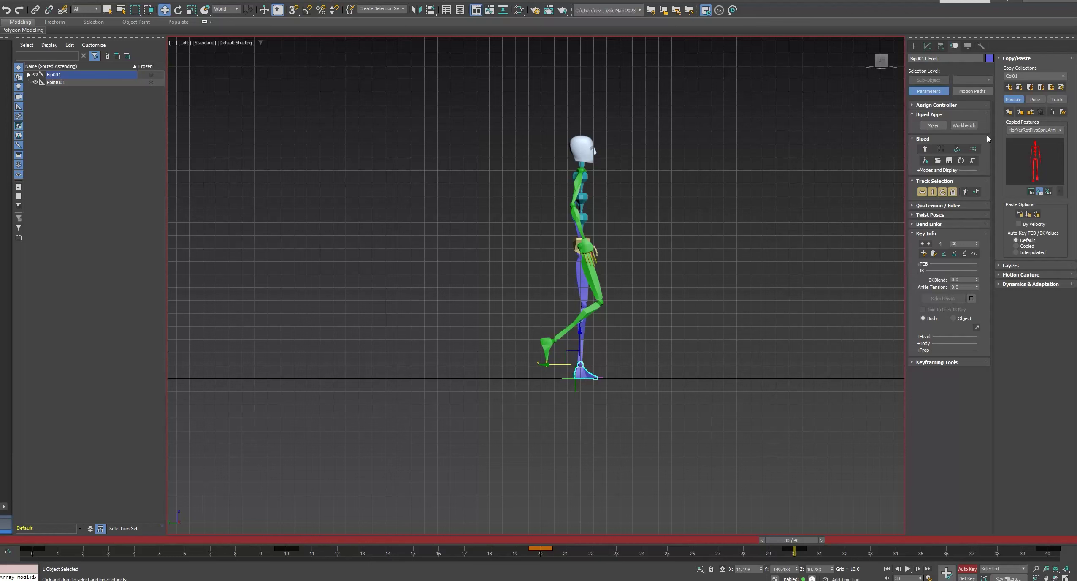
left_click(944, 253)
scroll(632, 365, "up", 6)
middle_click_drag(632, 365, 610, 347, "alt")
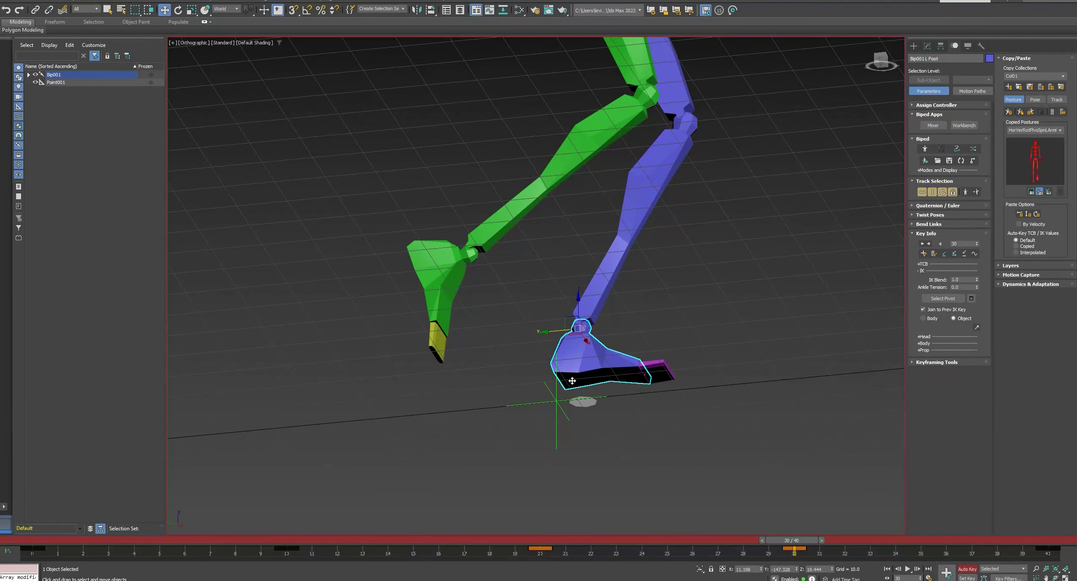
key("ctrl+z")
Step: Go back to frame 20 and choose the IK pivot point for the left foot's planted key
left_click_drag(798, 540, 552, 527)
middle_click_drag(595, 424, 633, 386, "alt")
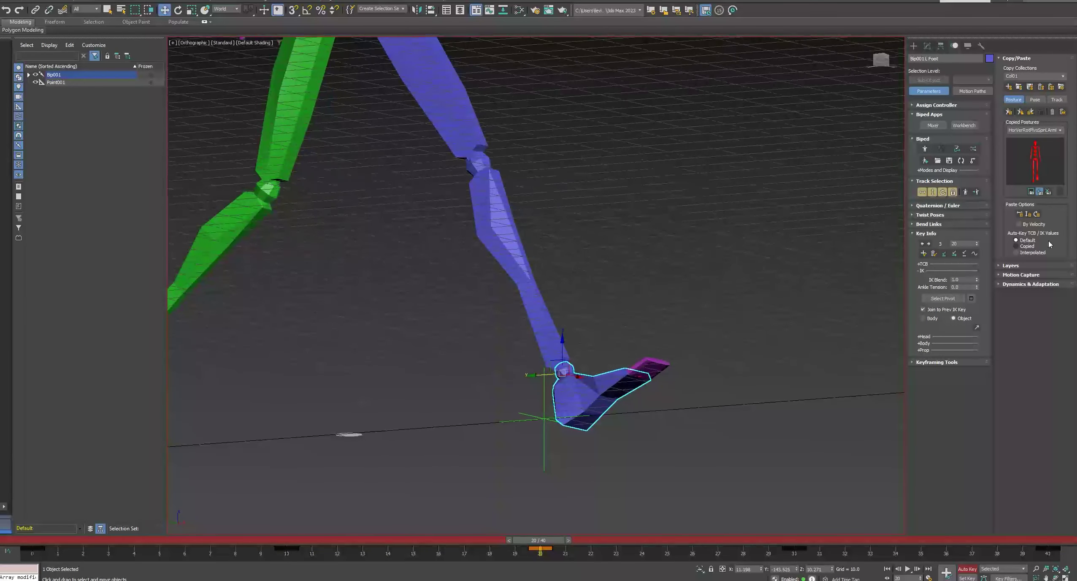
left_click(980, 303)
left_click(992, 263)
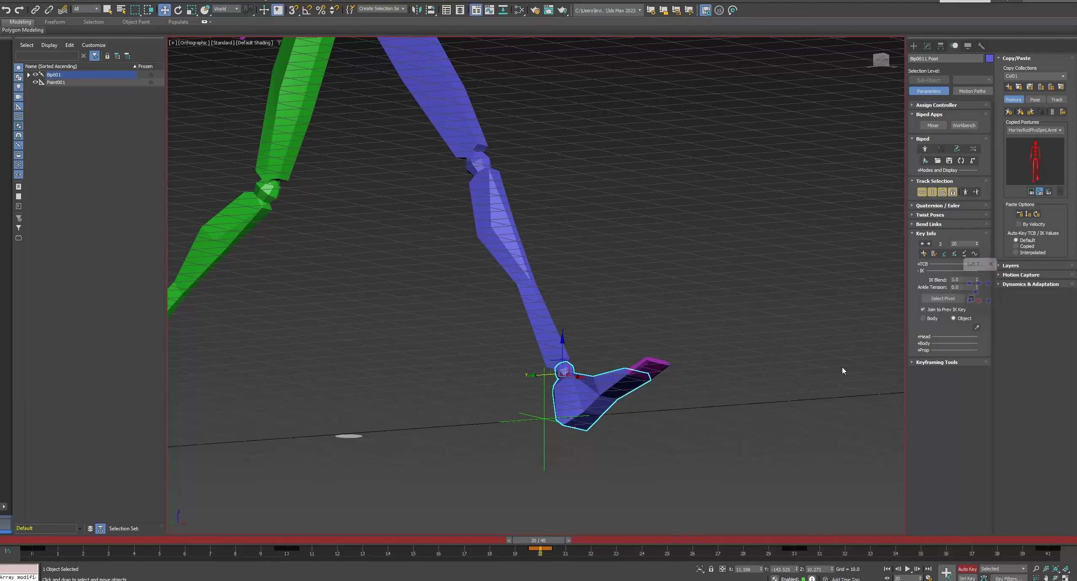
Step: Set a planted key for the left foot at frame 30
left_click_drag(559, 540, 814, 540)
middle_click_drag(686, 397, 700, 397, "alt")
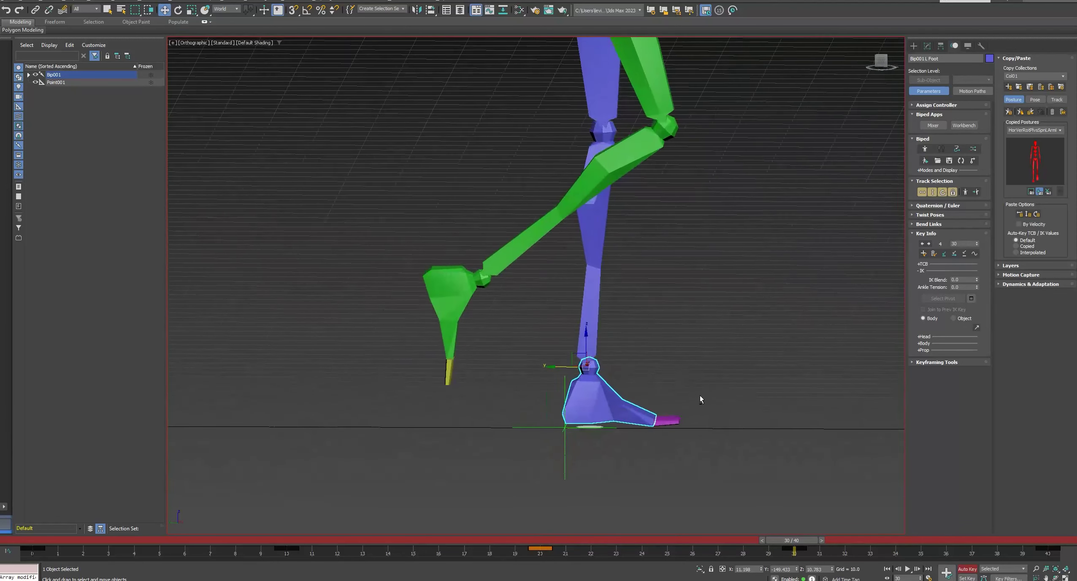
left_click(944, 254)
scroll(662, 408, "down", 4)
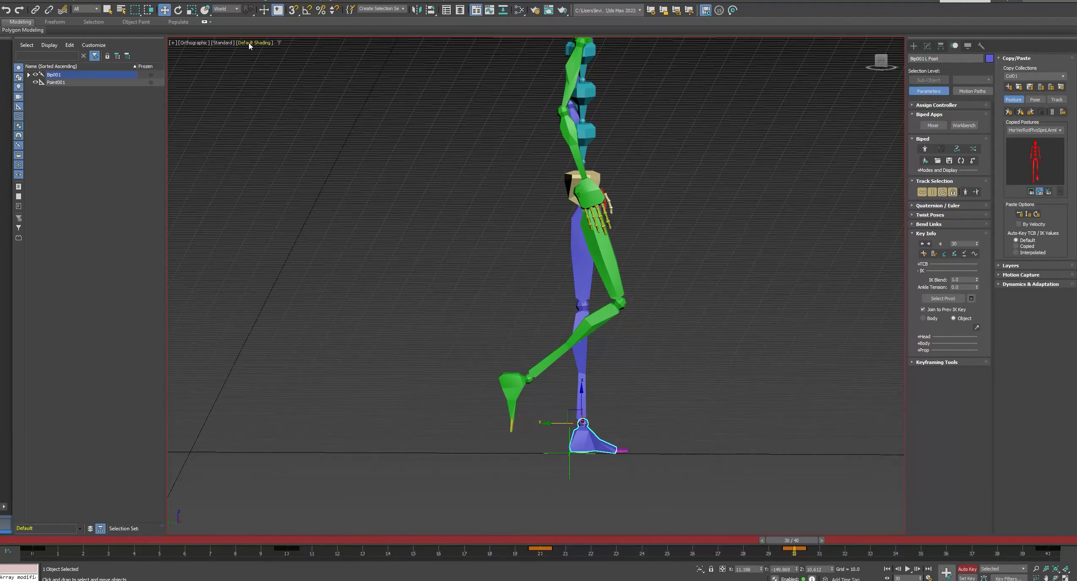
Step: In the Left view at frame 40, move the biped's body forward until the left foot meets the point helper, and plant the left foot
left_click(203, 43)
left_click(222, 128)
middle_click_drag(655, 218, 337, 374)
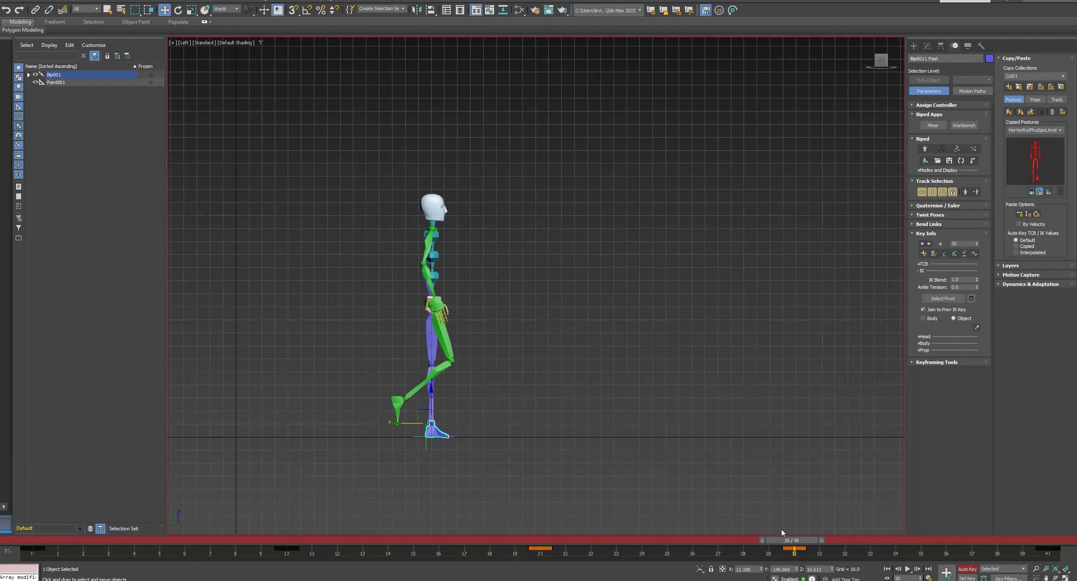
left_click_drag(802, 543, 1021, 541)
key("w")
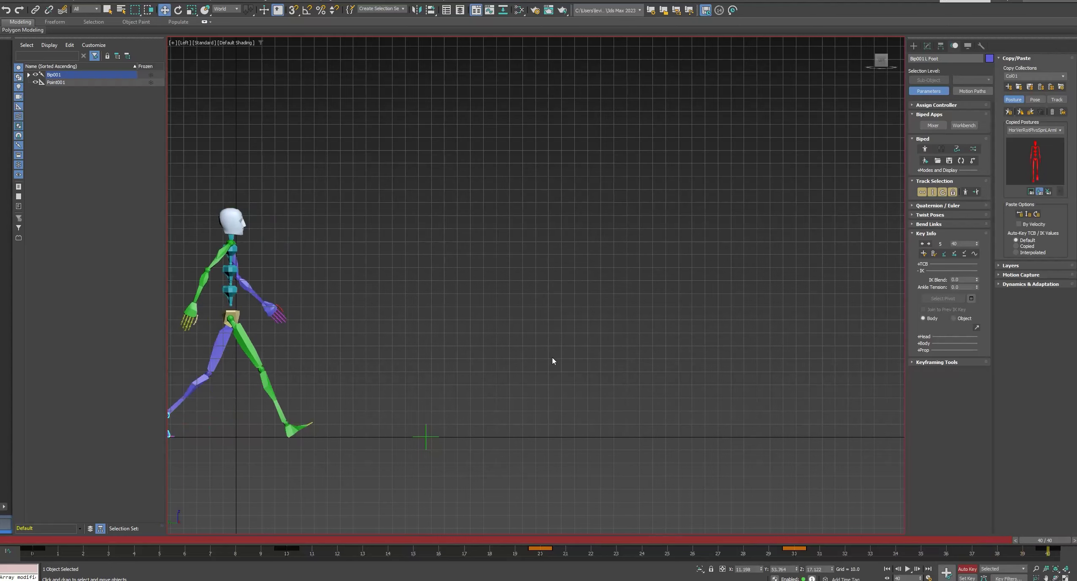
middle_click_drag(553, 360, 688, 310)
left_click(365, 267)
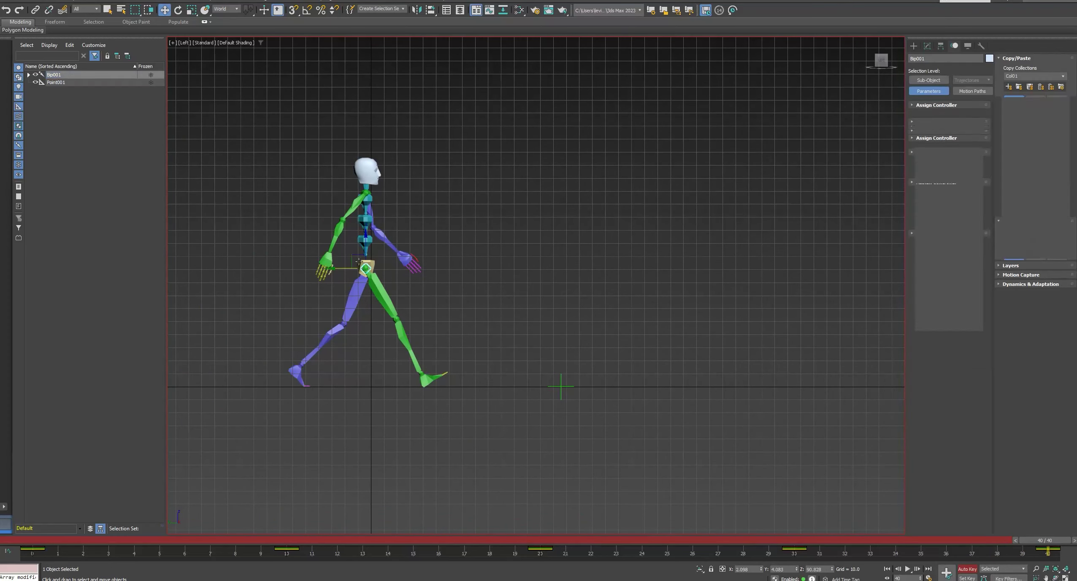
left_click_drag(342, 268, 616, 295)
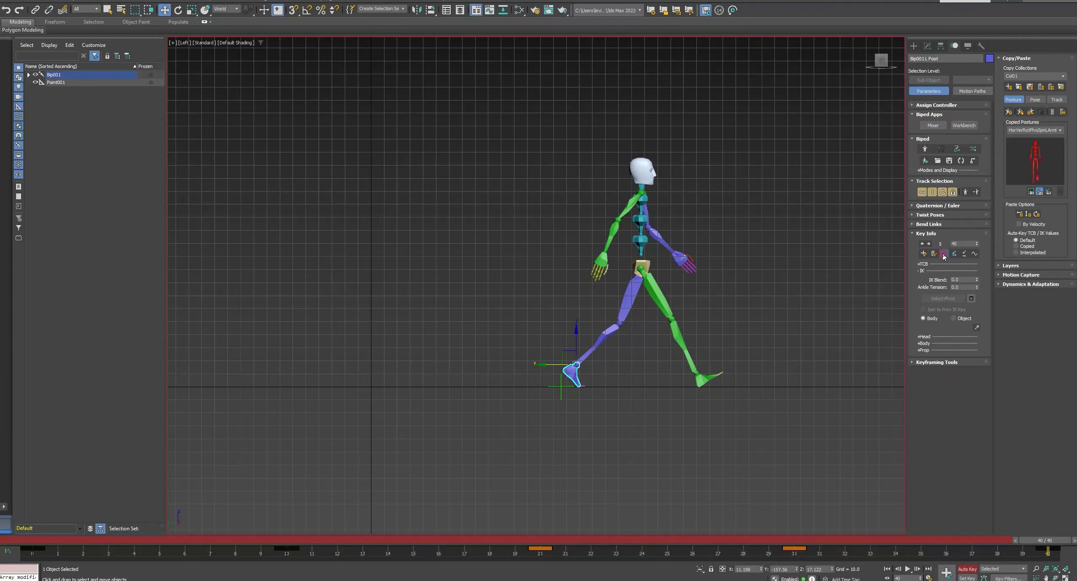
Step: Play the animation from an angled view to check the left foot's contact with the ground
middle_click_drag(898, 283, 698, 365, "alt")
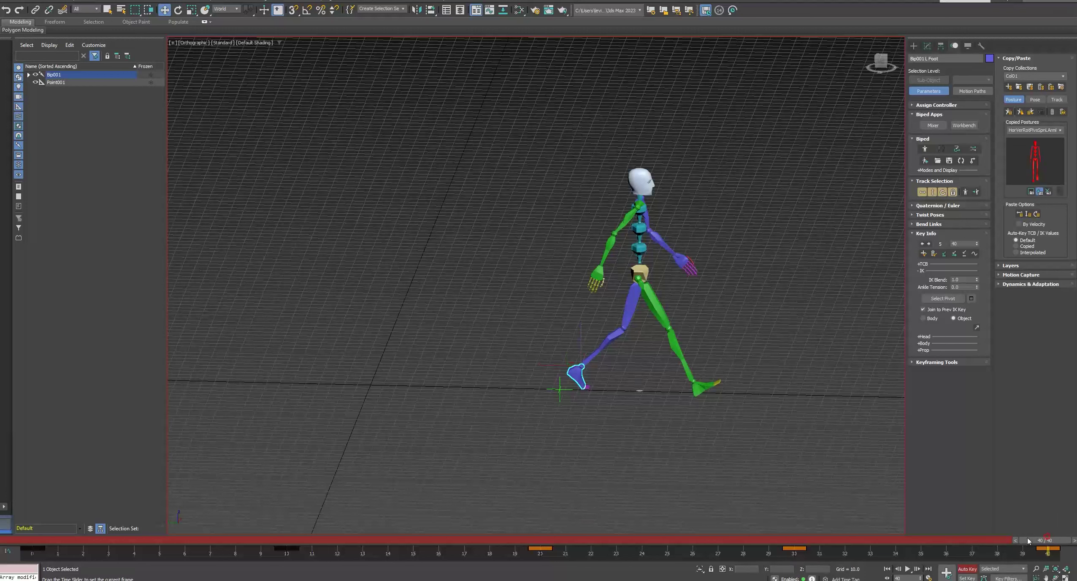
key("/")
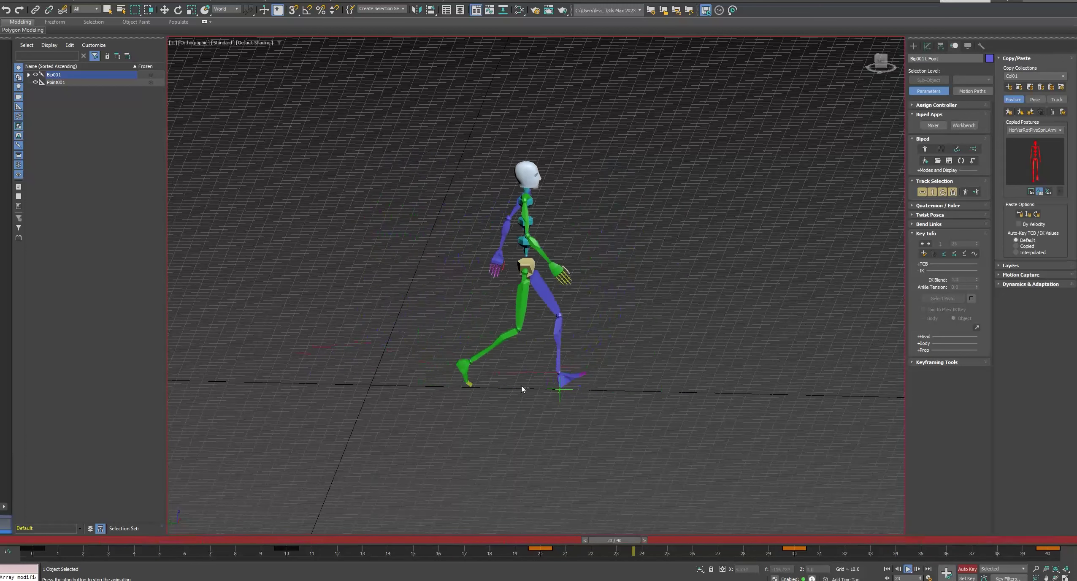
key("slash")
Step: At frame 25, rotate the left foot until its sole lies flat on the ground at the point helper
key("w")
left_click_drag(771, 542, 670, 555)
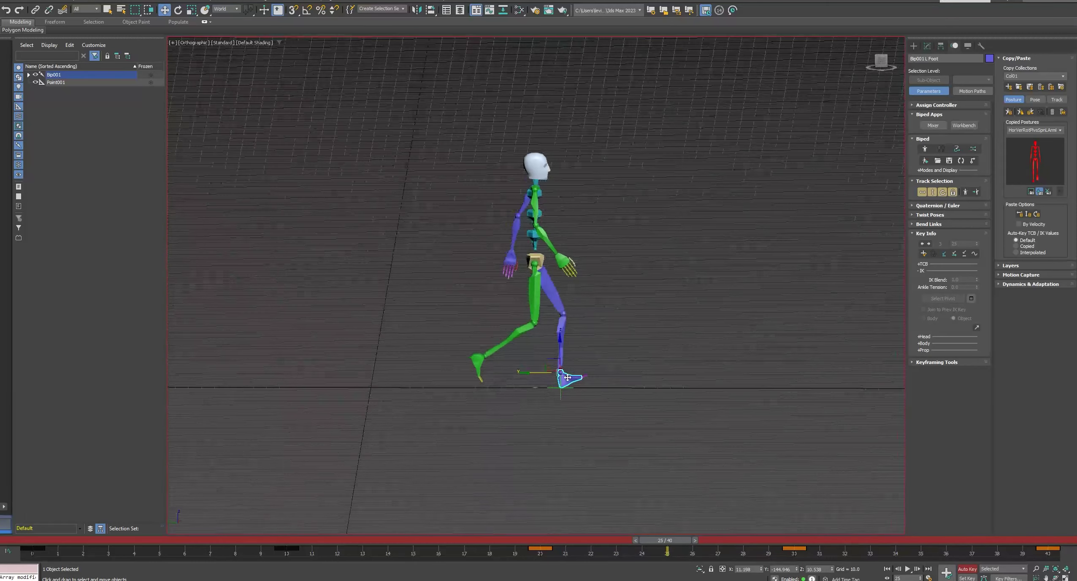
scroll(556, 382, "up", 5)
left_click_drag(564, 343, 580, 361)
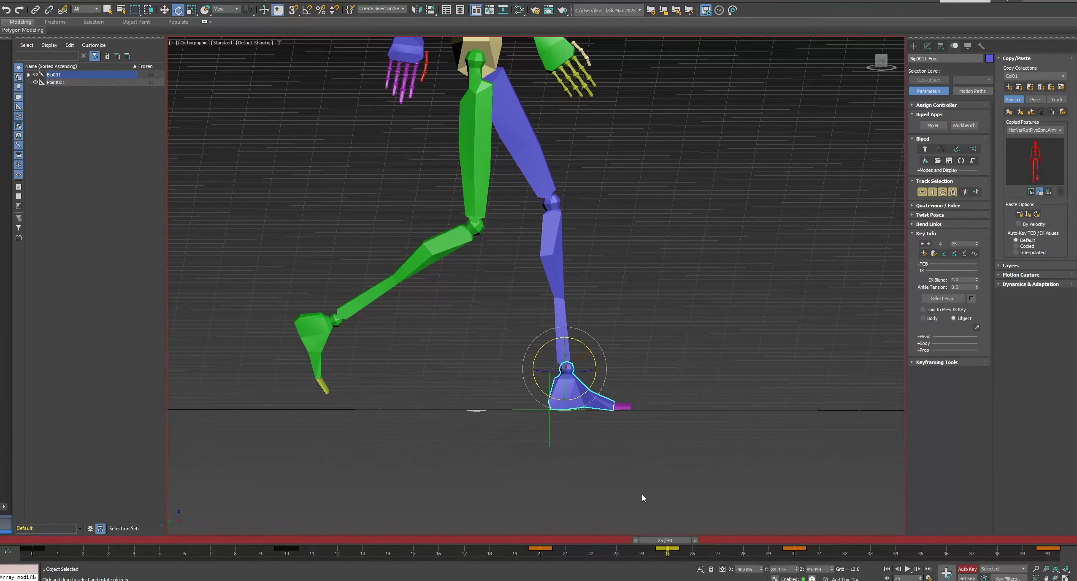
left_click_drag(676, 540, 674, 561)
scroll(518, 418, "down", 5)
Step: At frame 15, in the Left view, lift the left foot off the ground and rotate its toes downward
left_click_drag(672, 540, 435, 534)
key("e")
middle_click_drag(469, 466, 473, 458, "alt")
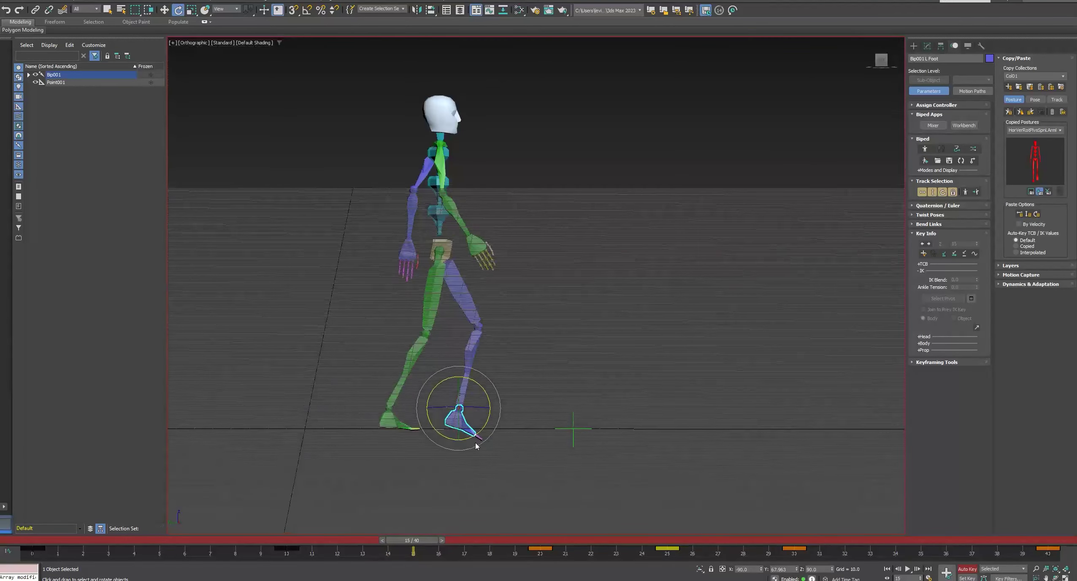
left_click(188, 44)
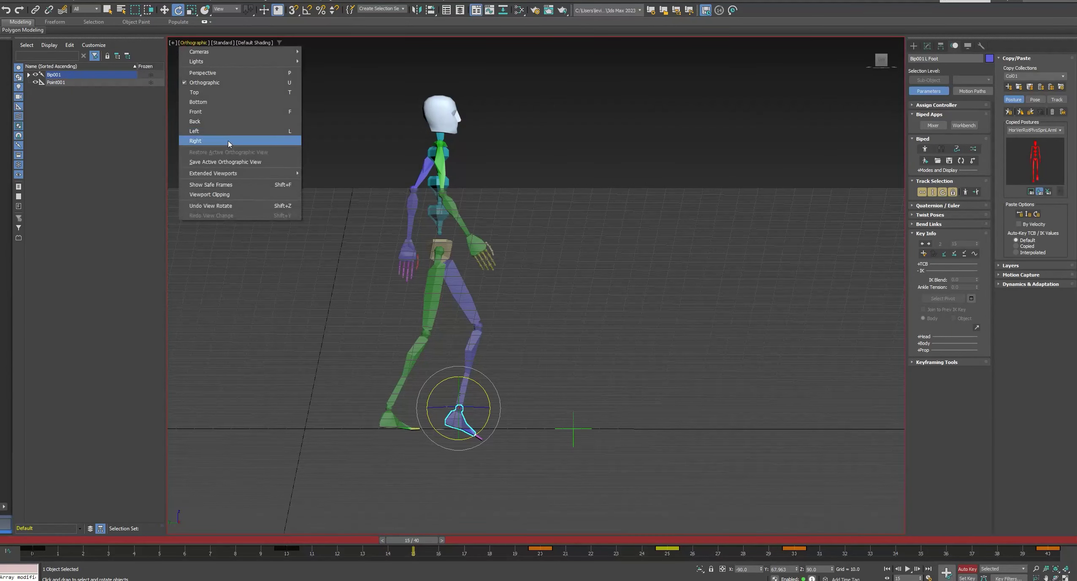
left_click(229, 130)
scroll(440, 376, "down", 5)
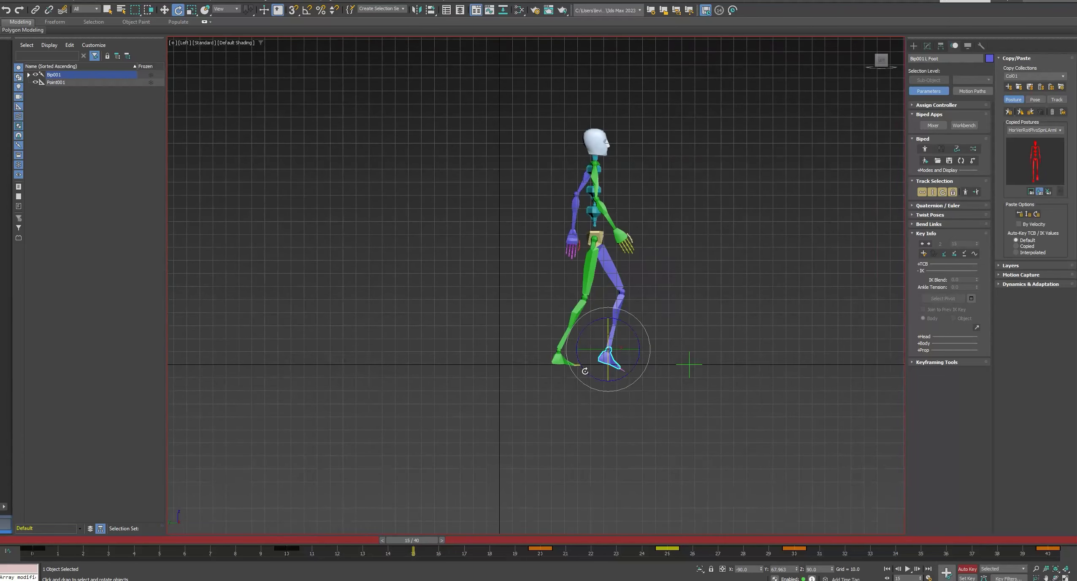
key("w")
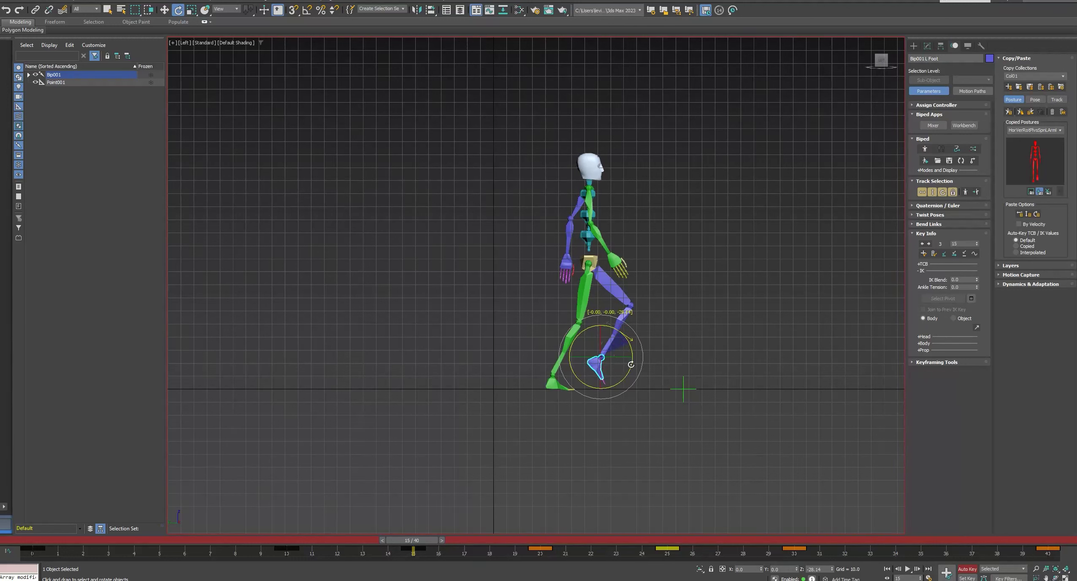
Step: At frame 5, raise the trailing left foot with its toes pointing down and rotate the toe in line with the foot
left_click_drag(422, 545, 175, 559)
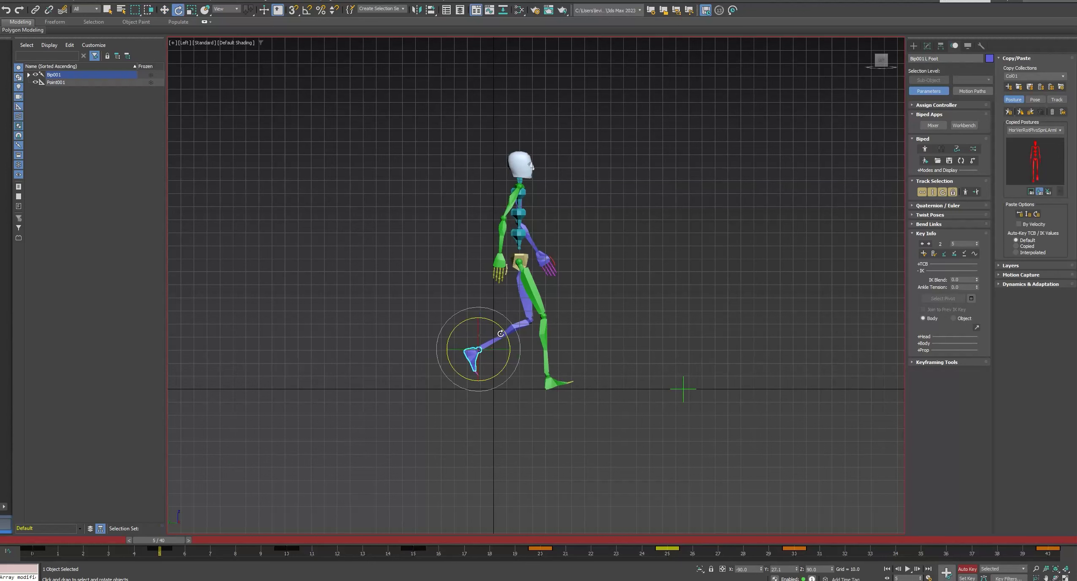
scroll(474, 380, "up", 6)
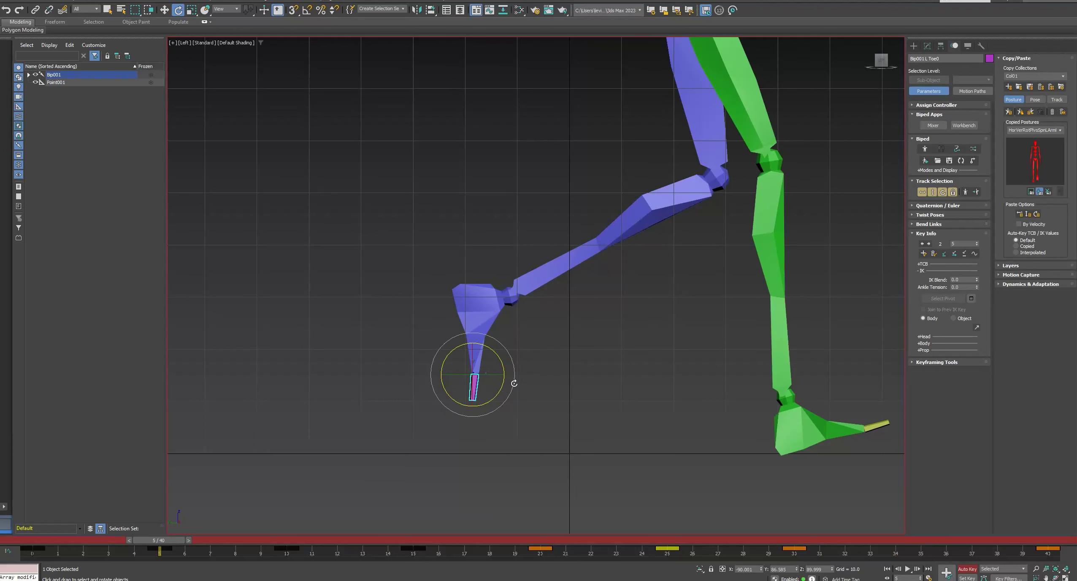
scroll(514, 383, "down", 6)
mouse_move(169, 544)
left_mouse_down()
mouse_move(122, 544)
mouse_move(815, 544)
mouse_move(164, 537)
left_mouse_up()
scroll(380, 334, "down", 3)
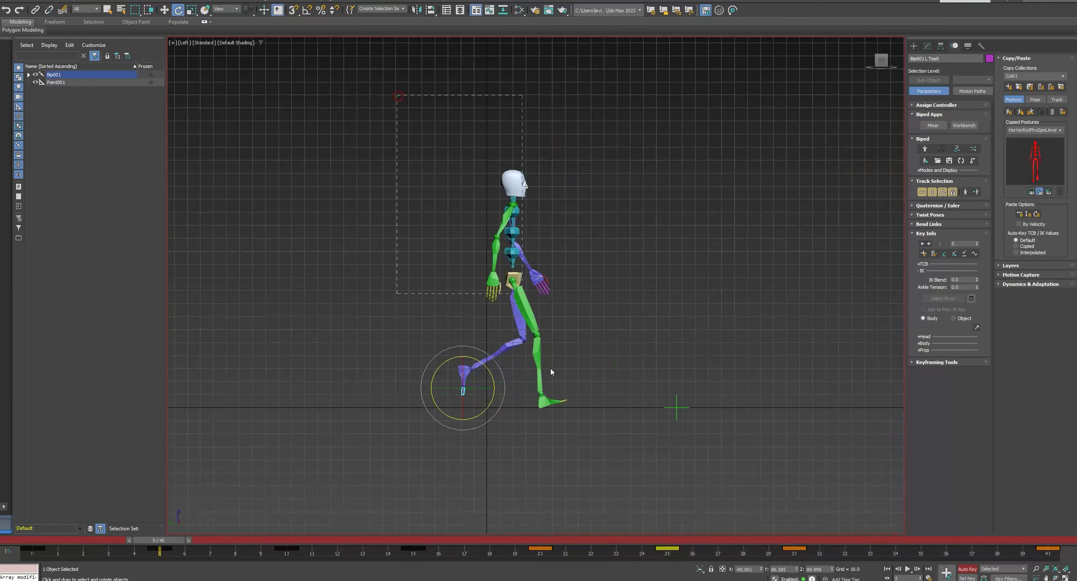
Step: Select the entire biped, copy its postures at frames 5 and 15, and paste them opposite at frames 25 and 35
key("ctrl+a")
key("z")
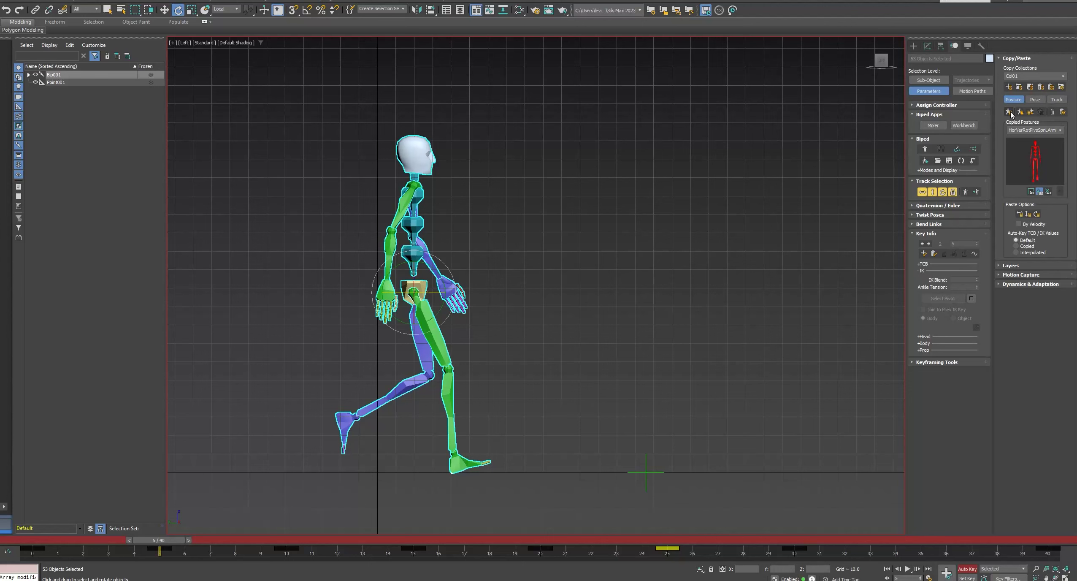
scroll(522, 329, "down", 3)
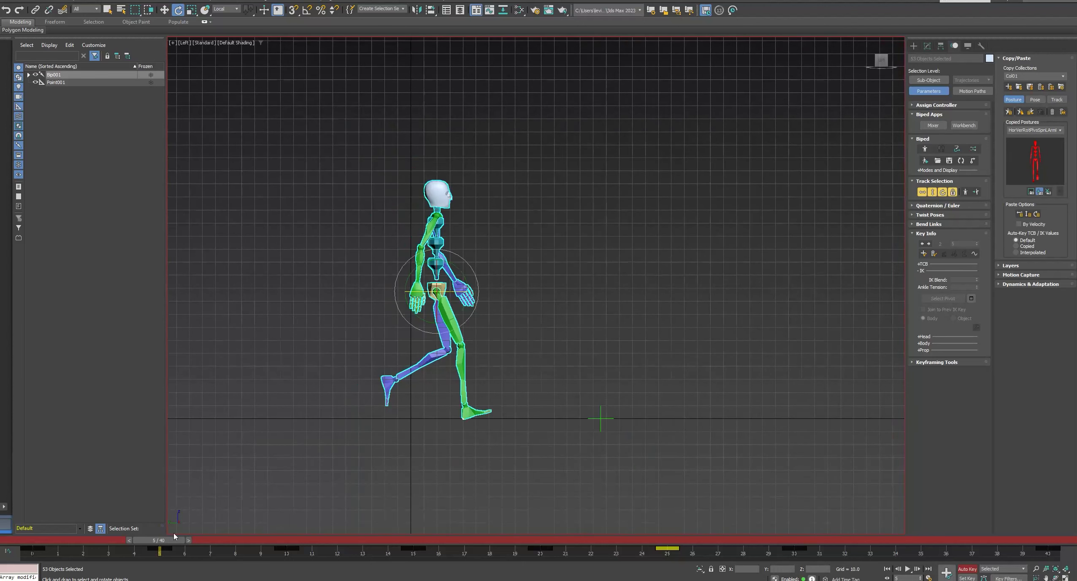
left_click_drag(173, 544, 682, 551)
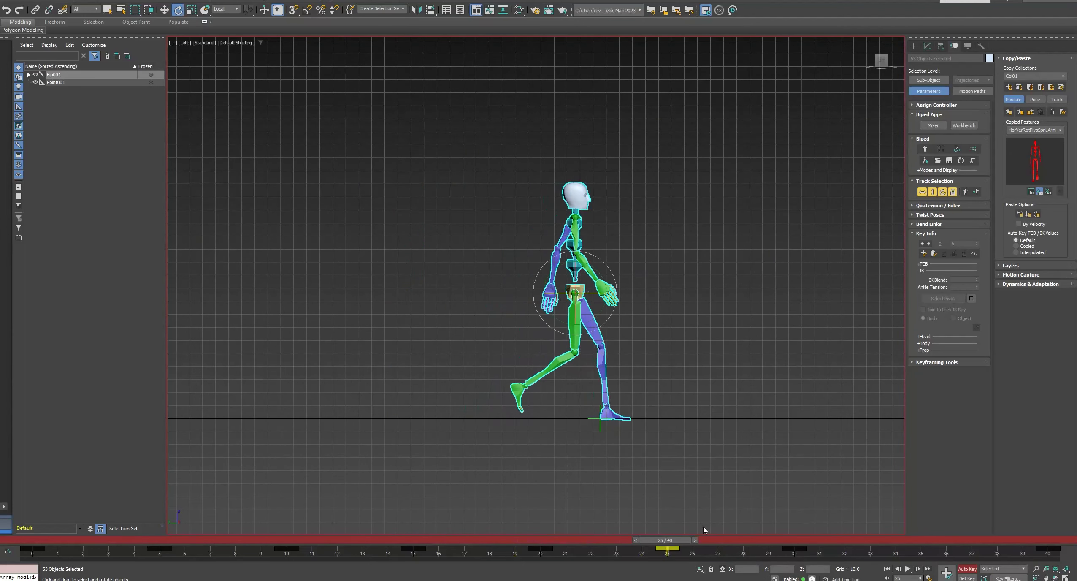
left_click(1030, 112)
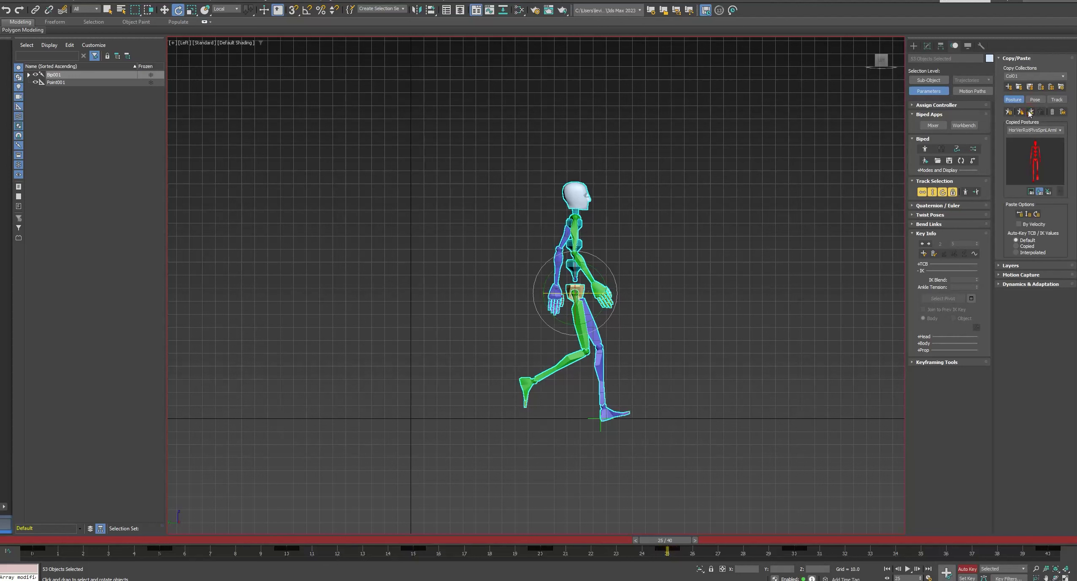
left_click_drag(678, 540, 427, 545)
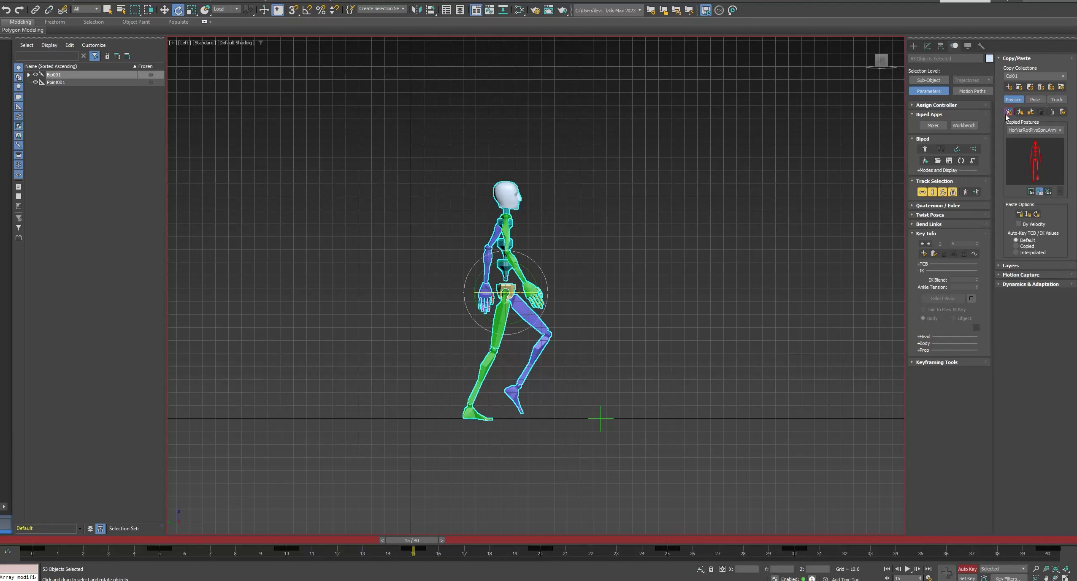
left_click_drag(424, 540, 920, 541)
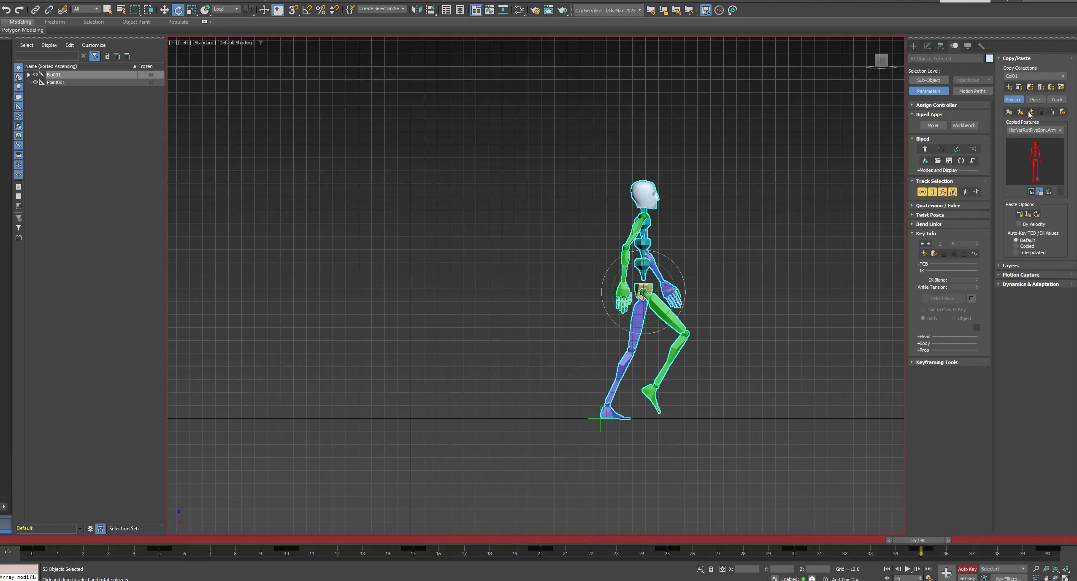
Step: Play and scrub through the walk animation to review the biped's forward motion and foot contacts
left_click_drag(925, 541, 141, 544)
key("/")
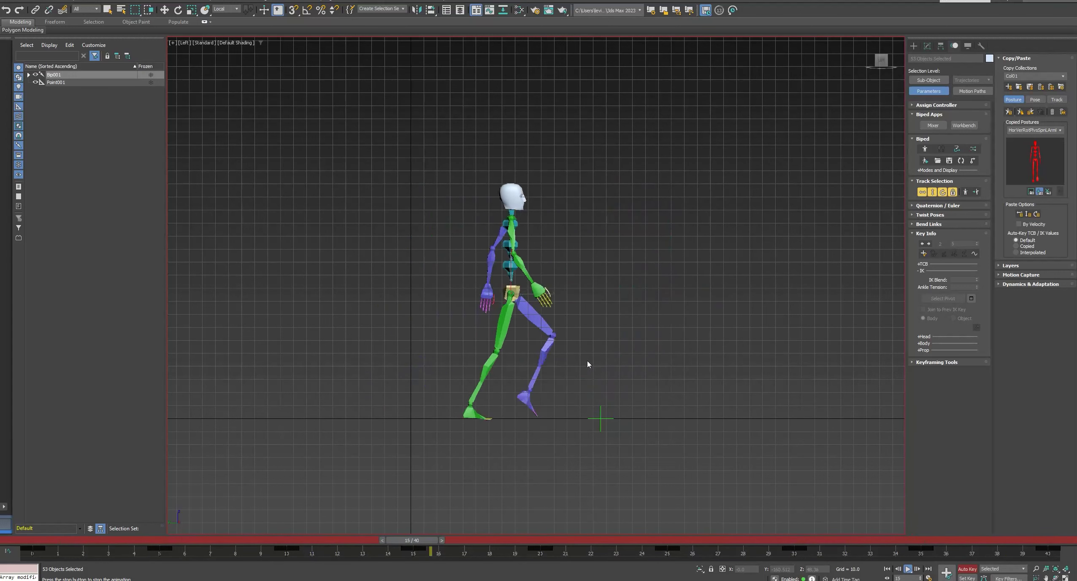
key("slash")
key("e")
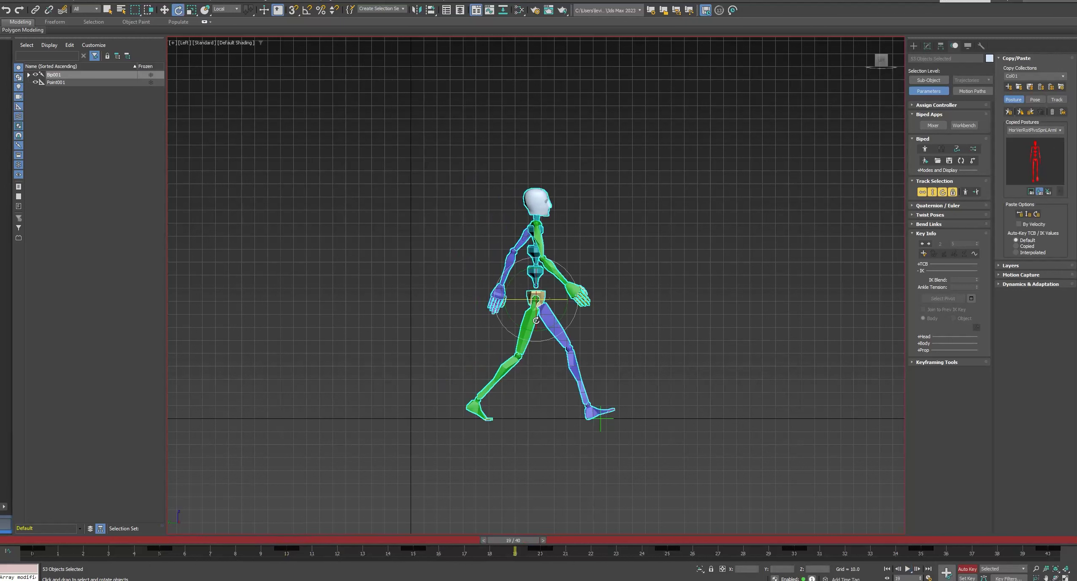
left_click_drag(519, 543, 88, 519)
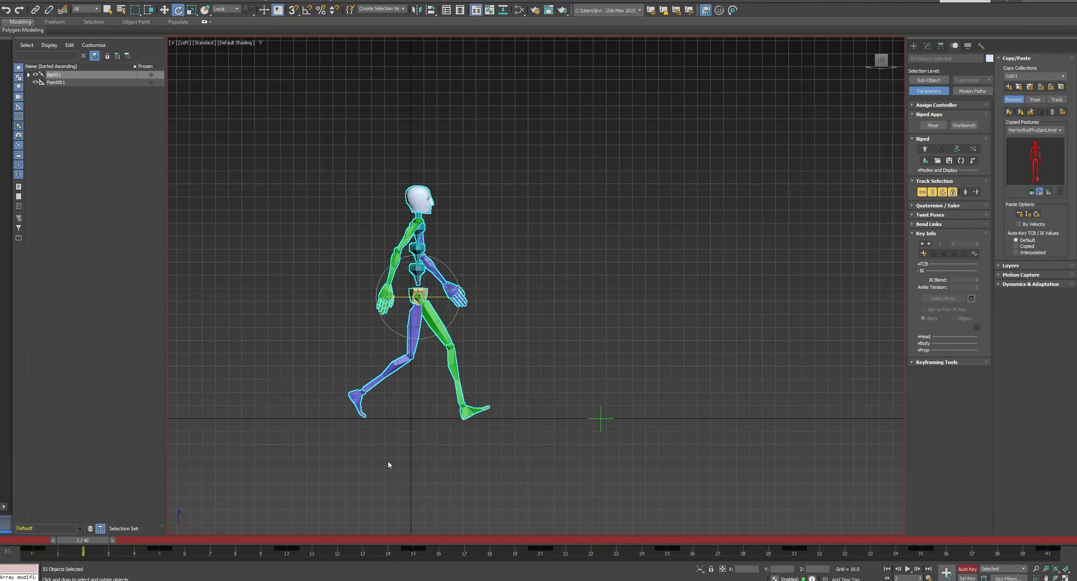
left_click_drag(96, 544, 821, 543)
key("slash")
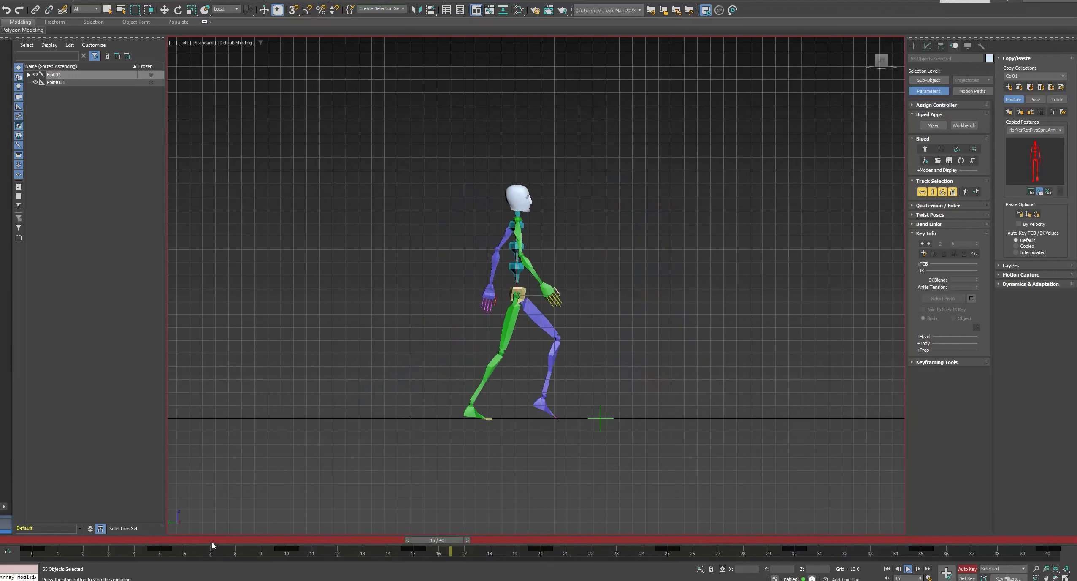
key("slash")
key("e")
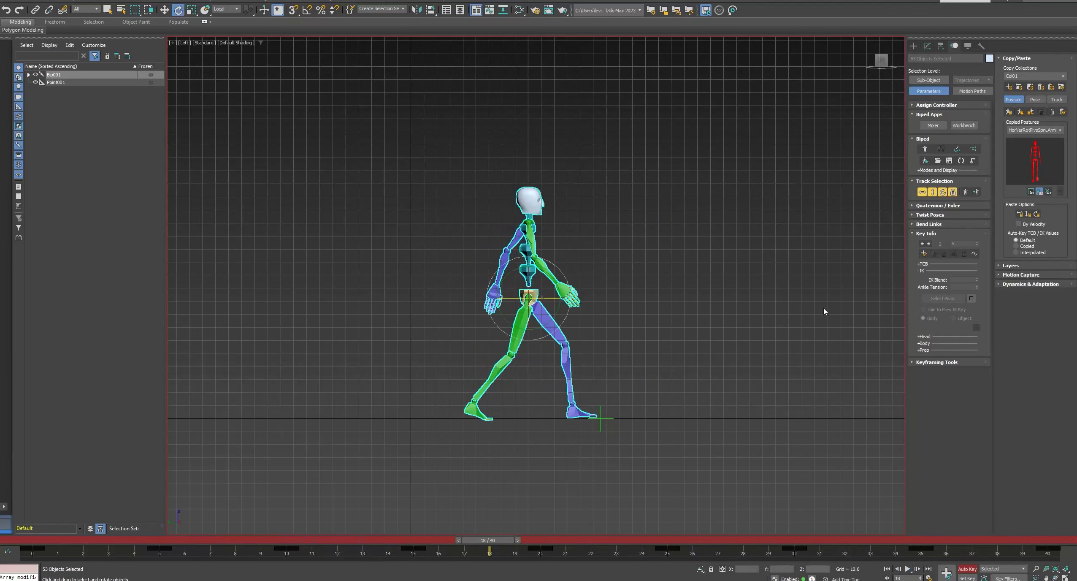